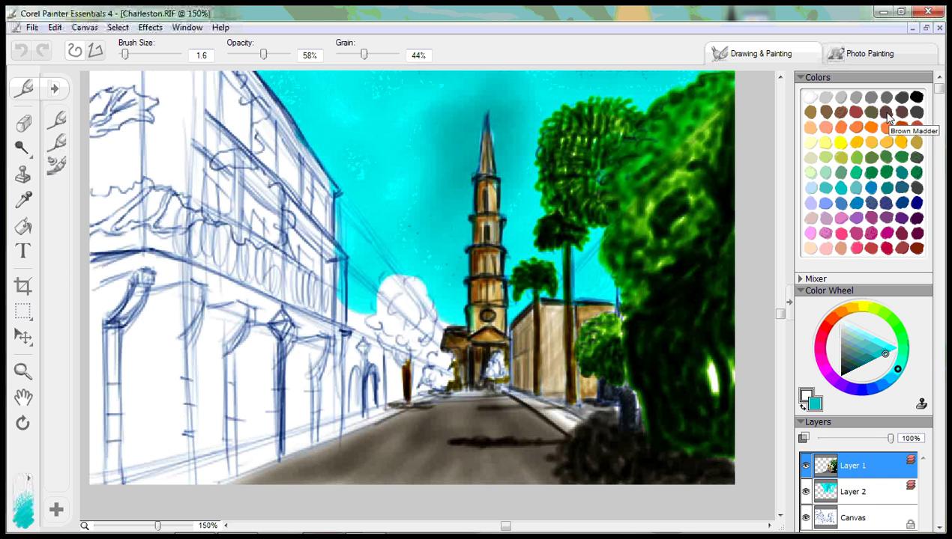
Step: Outline the nearest bracket and column of the unpainted building in Brown Madder, and fill the column with brush size 4.1
{"action": "left_click", "coordinate": [887, 113]}
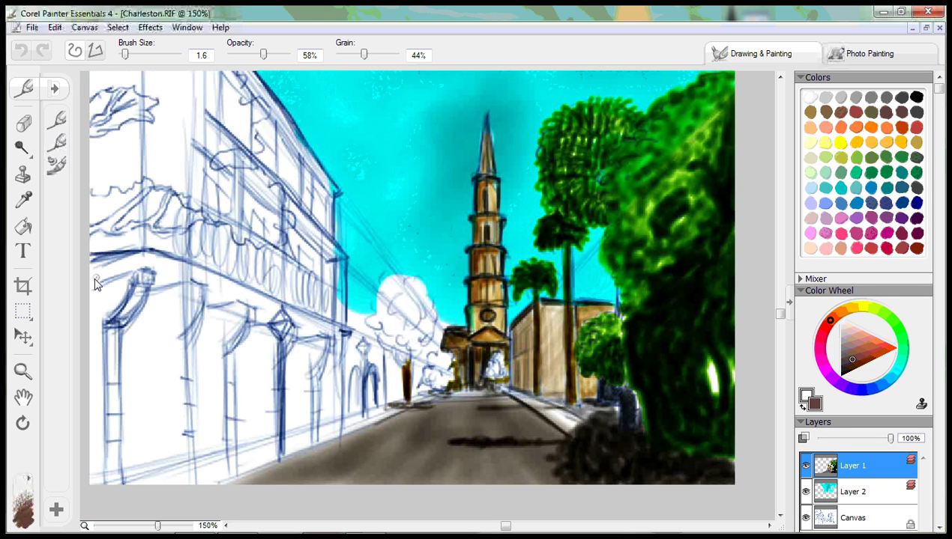
{"action": "mouse_move", "coordinate": [103, 283]}
{"action": "left_mouse_down"}
{"action": "mouse_move", "coordinate": [155, 274]}
{"action": "mouse_move", "coordinate": [141, 274]}
{"action": "mouse_move", "coordinate": [154, 286]}
{"action": "mouse_move", "coordinate": [142, 273]}
{"action": "mouse_move", "coordinate": [135, 292]}
{"action": "mouse_move", "coordinate": [140, 273]}
{"action": "mouse_move", "coordinate": [109, 320]}
{"action": "mouse_move", "coordinate": [139, 284]}
{"action": "mouse_move", "coordinate": [133, 304]}
{"action": "mouse_move", "coordinate": [113, 317]}
{"action": "mouse_move", "coordinate": [135, 301]}
{"action": "mouse_move", "coordinate": [139, 282]}
{"action": "mouse_move", "coordinate": [118, 323]}
{"action": "mouse_move", "coordinate": [148, 277]}
{"action": "left_mouse_up"}
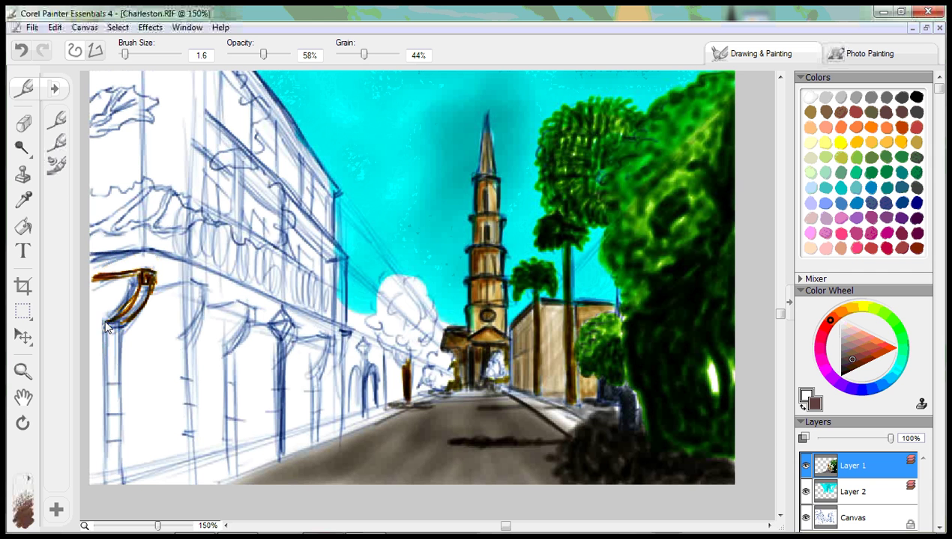
{"action": "mouse_move", "coordinate": [105, 324]}
{"action": "left_mouse_down"}
{"action": "mouse_move", "coordinate": [102, 493]}
{"action": "mouse_move", "coordinate": [104, 424]}
{"action": "left_mouse_up"}
{"action": "left_click_drag", "start_coordinate": [117, 330], "coordinate": [125, 478]}
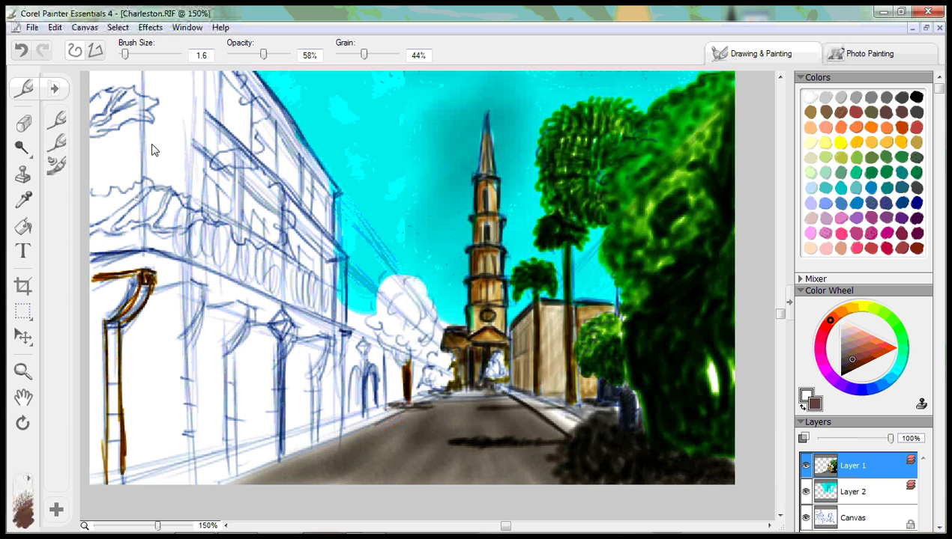
{"action": "left_click", "coordinate": [146, 56]}
{"action": "left_click", "coordinate": [147, 56]}
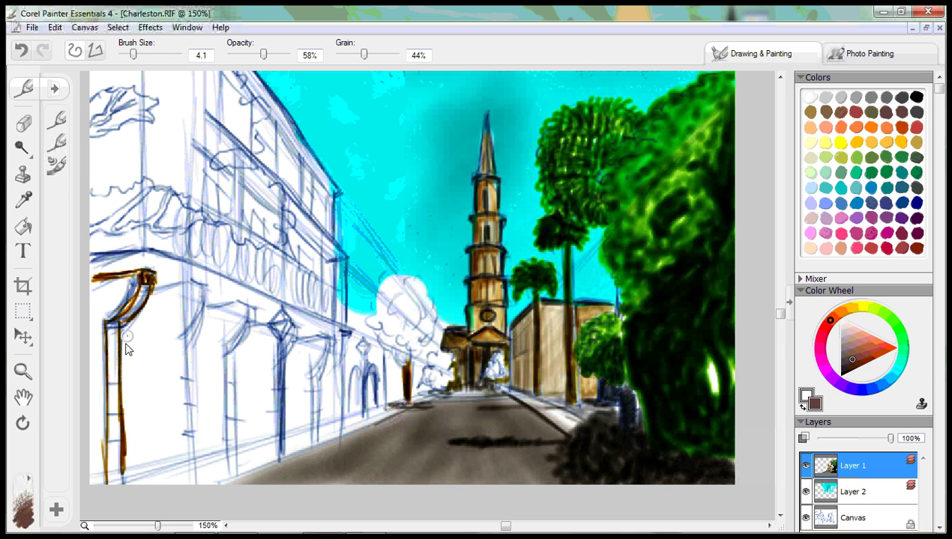
{"action": "mouse_move", "coordinate": [111, 327]}
{"action": "left_mouse_down"}
{"action": "mouse_move", "coordinate": [116, 483]}
{"action": "mouse_move", "coordinate": [112, 414]}
{"action": "left_mouse_up"}
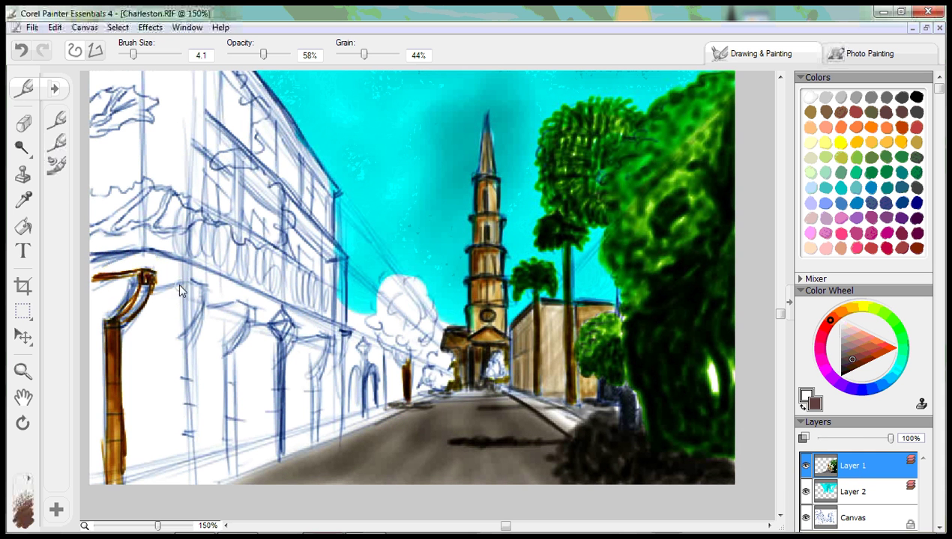
Step: Paint the arch brackets and columns of the next two openings in Brown Madder, plus the inner edge of the nearest archway
{"action": "mouse_move", "coordinate": [160, 284]}
{"action": "left_mouse_down"}
{"action": "mouse_move", "coordinate": [191, 281]}
{"action": "mouse_move", "coordinate": [204, 293]}
{"action": "mouse_move", "coordinate": [190, 339]}
{"action": "left_mouse_up"}
{"action": "mouse_move", "coordinate": [201, 296]}
{"action": "left_mouse_down"}
{"action": "mouse_move", "coordinate": [177, 346]}
{"action": "mouse_move", "coordinate": [189, 358]}
{"action": "mouse_move", "coordinate": [181, 341]}
{"action": "mouse_move", "coordinate": [185, 463]}
{"action": "mouse_move", "coordinate": [184, 376]}
{"action": "mouse_move", "coordinate": [184, 403]}
{"action": "left_mouse_up"}
{"action": "mouse_move", "coordinate": [202, 340]}
{"action": "left_mouse_down"}
{"action": "mouse_move", "coordinate": [186, 339]}
{"action": "mouse_move", "coordinate": [199, 313]}
{"action": "mouse_move", "coordinate": [240, 304]}
{"action": "mouse_move", "coordinate": [251, 318]}
{"action": "mouse_move", "coordinate": [224, 353]}
{"action": "left_mouse_up"}
{"action": "mouse_move", "coordinate": [244, 319]}
{"action": "left_mouse_down"}
{"action": "mouse_move", "coordinate": [223, 352]}
{"action": "mouse_move", "coordinate": [237, 333]}
{"action": "mouse_move", "coordinate": [222, 388]}
{"action": "mouse_move", "coordinate": [223, 356]}
{"action": "mouse_move", "coordinate": [223, 444]}
{"action": "left_mouse_up"}
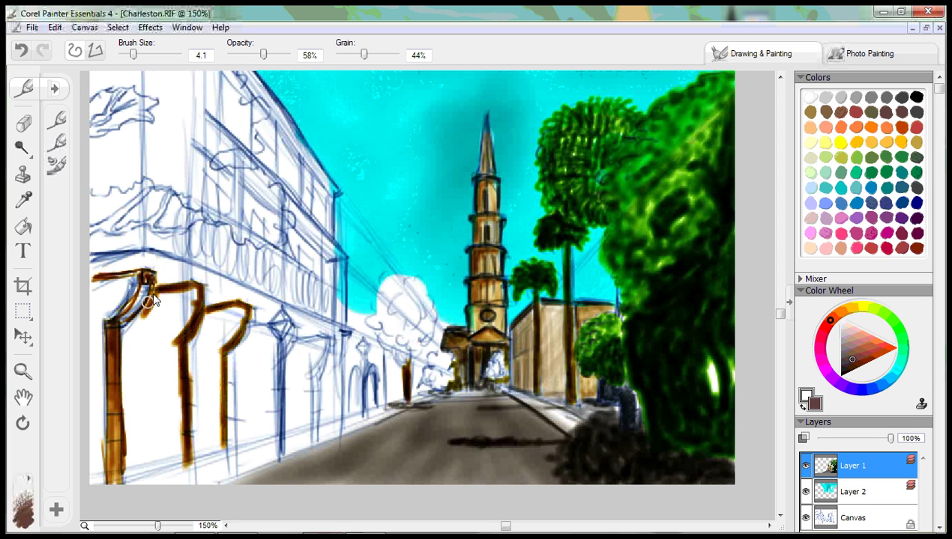
{"action": "mouse_move", "coordinate": [154, 283]}
{"action": "left_mouse_down"}
{"action": "mouse_move", "coordinate": [128, 332]}
{"action": "mouse_move", "coordinate": [125, 366]}
{"action": "mouse_move", "coordinate": [123, 341]}
{"action": "mouse_move", "coordinate": [128, 451]}
{"action": "mouse_move", "coordinate": [121, 391]}
{"action": "mouse_move", "coordinate": [125, 418]}
{"action": "mouse_move", "coordinate": [152, 415]}
{"action": "left_mouse_up"}
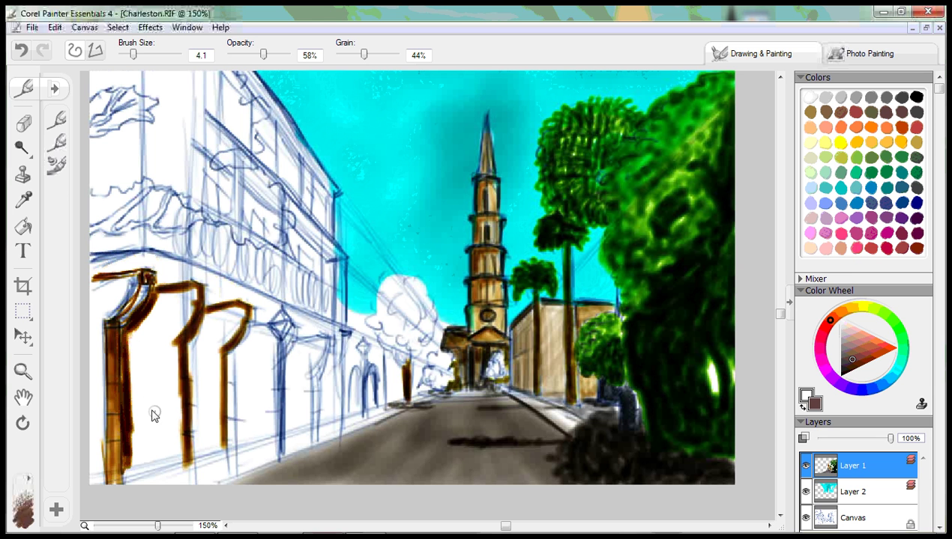
Step: Fill the three archway openings between the columns and the near lamppost with Brown Madder
{"action": "mouse_move", "coordinate": [127, 455]}
{"action": "left_mouse_down"}
{"action": "mouse_move", "coordinate": [177, 442]}
{"action": "mouse_move", "coordinate": [172, 348]}
{"action": "mouse_move", "coordinate": [173, 439]}
{"action": "mouse_move", "coordinate": [162, 447]}
{"action": "mouse_move", "coordinate": [172, 420]}
{"action": "mouse_move", "coordinate": [149, 440]}
{"action": "mouse_move", "coordinate": [176, 403]}
{"action": "mouse_move", "coordinate": [144, 445]}
{"action": "mouse_move", "coordinate": [164, 406]}
{"action": "mouse_move", "coordinate": [132, 444]}
{"action": "mouse_move", "coordinate": [171, 383]}
{"action": "mouse_move", "coordinate": [140, 429]}
{"action": "mouse_move", "coordinate": [145, 398]}
{"action": "mouse_move", "coordinate": [133, 380]}
{"action": "mouse_move", "coordinate": [135, 433]}
{"action": "mouse_move", "coordinate": [148, 363]}
{"action": "mouse_move", "coordinate": [157, 414]}
{"action": "mouse_move", "coordinate": [171, 425]}
{"action": "mouse_move", "coordinate": [157, 417]}
{"action": "mouse_move", "coordinate": [130, 441]}
{"action": "mouse_move", "coordinate": [170, 445]}
{"action": "mouse_move", "coordinate": [168, 327]}
{"action": "mouse_move", "coordinate": [172, 361]}
{"action": "left_mouse_up"}
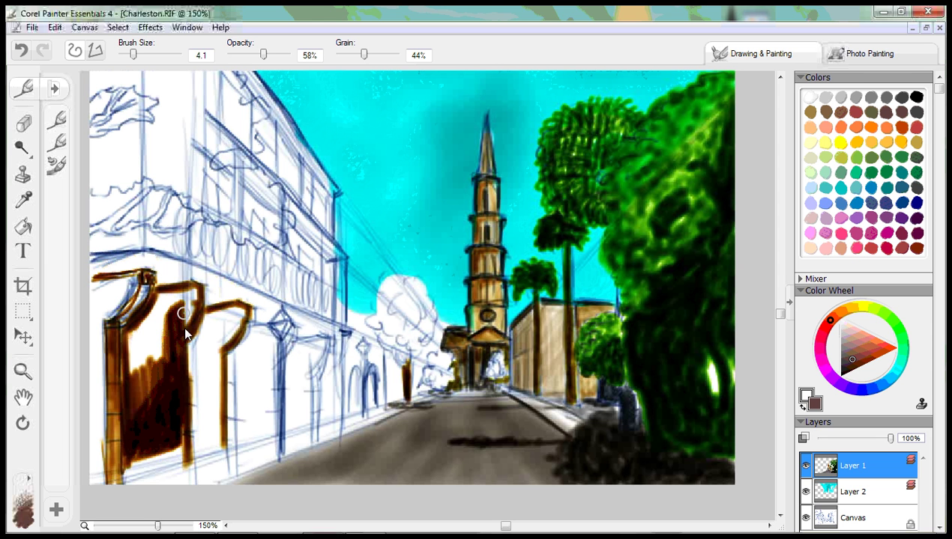
{"action": "mouse_move", "coordinate": [185, 297]}
{"action": "left_mouse_down"}
{"action": "mouse_move", "coordinate": [155, 301]}
{"action": "mouse_move", "coordinate": [130, 335]}
{"action": "mouse_move", "coordinate": [130, 376]}
{"action": "mouse_move", "coordinate": [147, 314]}
{"action": "mouse_move", "coordinate": [154, 348]}
{"action": "left_mouse_up"}
{"action": "mouse_move", "coordinate": [154, 382]}
{"action": "left_mouse_down"}
{"action": "mouse_move", "coordinate": [151, 343]}
{"action": "mouse_move", "coordinate": [143, 409]}
{"action": "mouse_move", "coordinate": [131, 338]}
{"action": "mouse_move", "coordinate": [129, 414]}
{"action": "mouse_move", "coordinate": [120, 354]}
{"action": "mouse_move", "coordinate": [120, 408]}
{"action": "mouse_move", "coordinate": [130, 336]}
{"action": "left_mouse_up"}
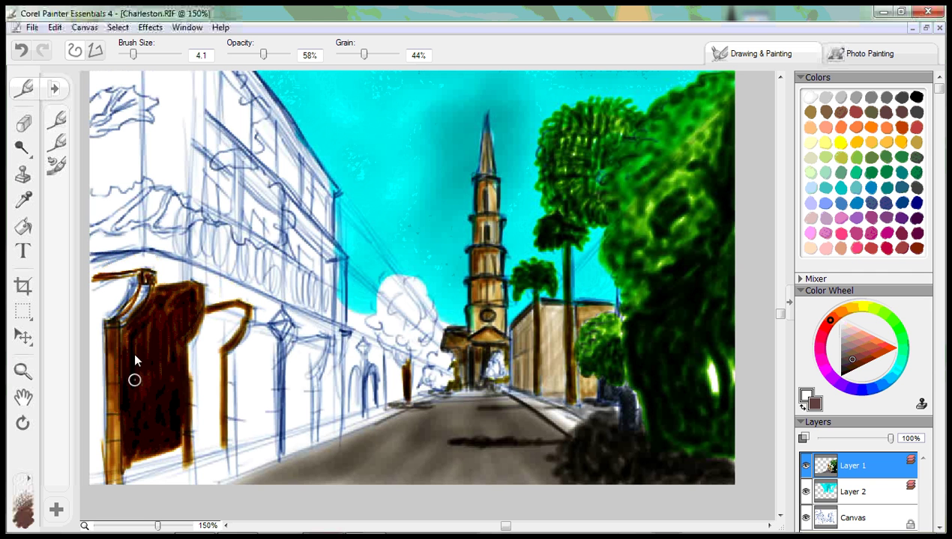
{"action": "mouse_move", "coordinate": [134, 380]}
{"action": "left_mouse_down"}
{"action": "mouse_move", "coordinate": [126, 330]}
{"action": "mouse_move", "coordinate": [127, 365]}
{"action": "mouse_move", "coordinate": [164, 289]}
{"action": "mouse_move", "coordinate": [139, 357]}
{"action": "left_mouse_up"}
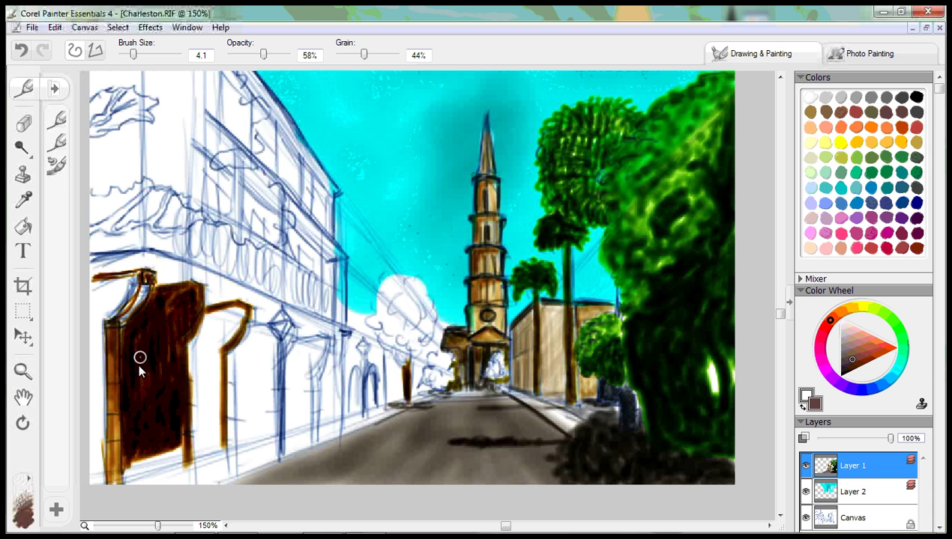
{"action": "mouse_move", "coordinate": [139, 357]}
{"action": "left_mouse_down"}
{"action": "mouse_move", "coordinate": [179, 310]}
{"action": "mouse_move", "coordinate": [207, 322]}
{"action": "mouse_move", "coordinate": [195, 348]}
{"action": "mouse_move", "coordinate": [211, 313]}
{"action": "mouse_move", "coordinate": [198, 378]}
{"action": "mouse_move", "coordinate": [200, 427]}
{"action": "mouse_move", "coordinate": [213, 442]}
{"action": "mouse_move", "coordinate": [208, 345]}
{"action": "mouse_move", "coordinate": [203, 401]}
{"action": "mouse_move", "coordinate": [213, 317]}
{"action": "mouse_move", "coordinate": [237, 312]}
{"action": "mouse_move", "coordinate": [214, 349]}
{"action": "mouse_move", "coordinate": [237, 310]}
{"action": "mouse_move", "coordinate": [218, 343]}
{"action": "mouse_move", "coordinate": [221, 431]}
{"action": "left_mouse_up"}
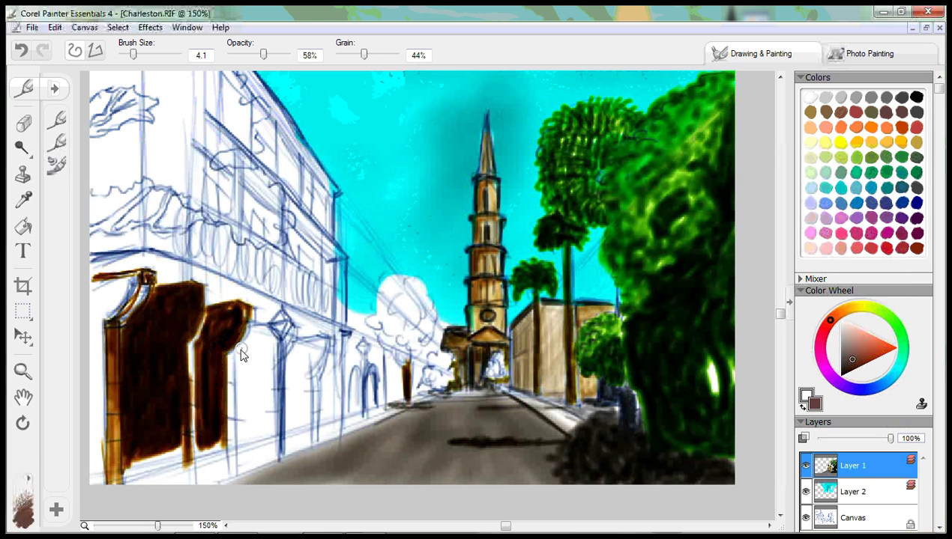
{"action": "mouse_move", "coordinate": [239, 360]}
{"action": "left_mouse_down"}
{"action": "mouse_move", "coordinate": [252, 326]}
{"action": "mouse_move", "coordinate": [273, 330]}
{"action": "mouse_move", "coordinate": [259, 328]}
{"action": "mouse_move", "coordinate": [237, 366]}
{"action": "left_mouse_up"}
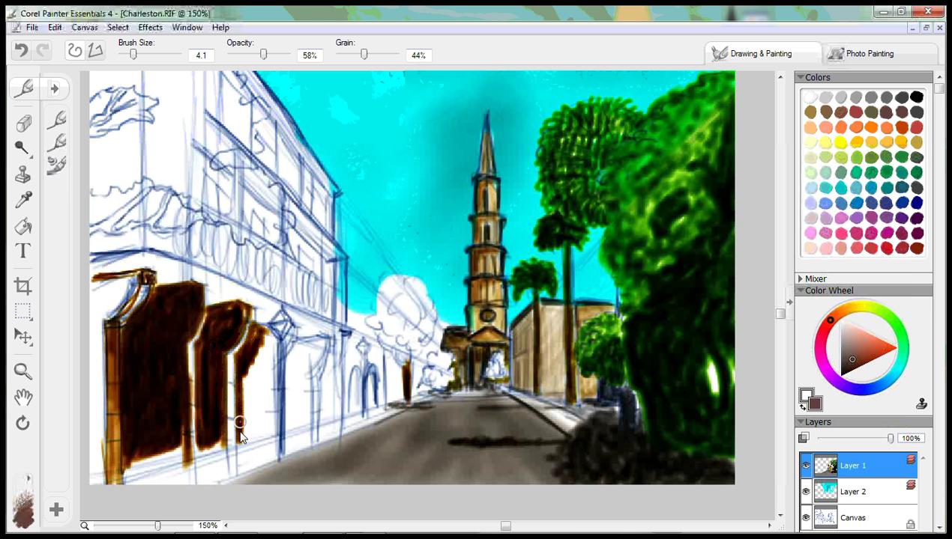
{"action": "mouse_move", "coordinate": [240, 422]}
{"action": "left_mouse_down"}
{"action": "mouse_move", "coordinate": [253, 430]}
{"action": "mouse_move", "coordinate": [269, 411]}
{"action": "left_mouse_up"}
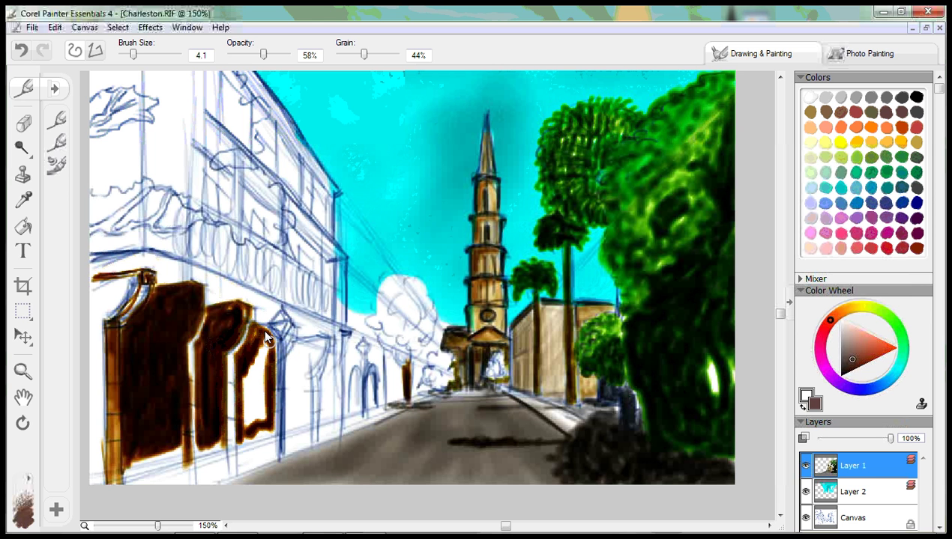
{"action": "mouse_move", "coordinate": [263, 364]}
{"action": "left_mouse_down"}
{"action": "mouse_move", "coordinate": [244, 380]}
{"action": "mouse_move", "coordinate": [251, 372]}
{"action": "mouse_move", "coordinate": [264, 399]}
{"action": "mouse_move", "coordinate": [262, 416]}
{"action": "mouse_move", "coordinate": [249, 423]}
{"action": "mouse_move", "coordinate": [241, 375]}
{"action": "mouse_move", "coordinate": [250, 422]}
{"action": "mouse_move", "coordinate": [261, 425]}
{"action": "mouse_move", "coordinate": [251, 383]}
{"action": "mouse_move", "coordinate": [268, 367]}
{"action": "left_mouse_up"}
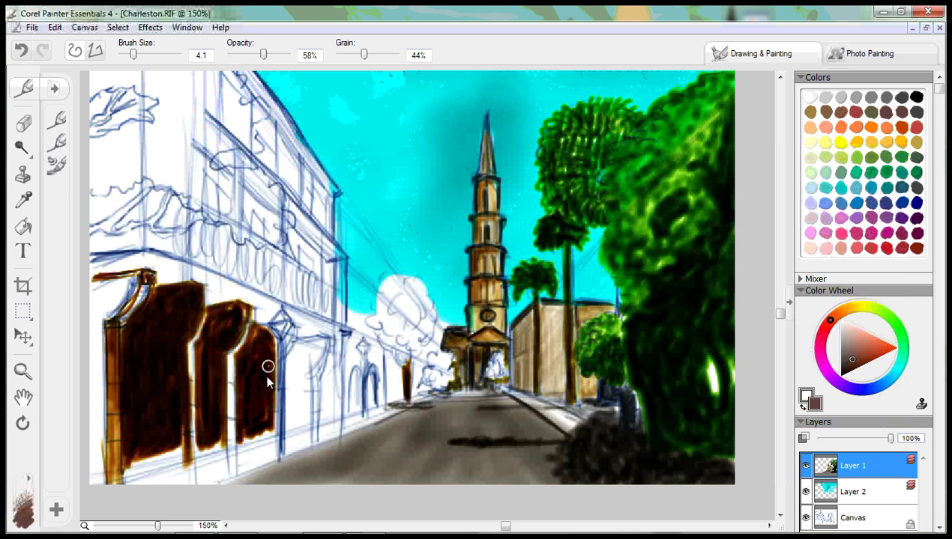
Step: Paint the near lamppost and its lantern in black with brush size 1.7
{"action": "left_click_drag", "start_coordinate": [133, 55], "coordinate": [123, 63]}
{"action": "left_click", "coordinate": [915, 98]}
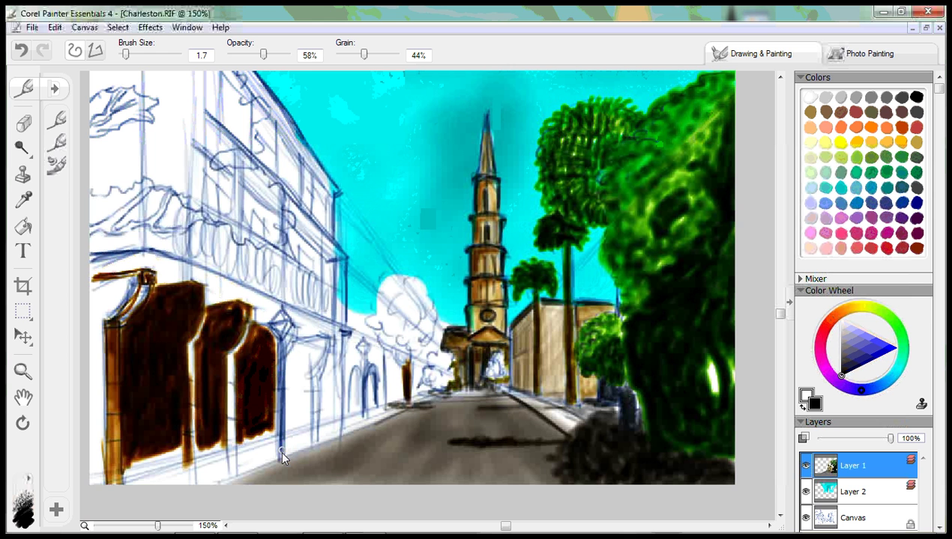
{"action": "mouse_move", "coordinate": [282, 454]}
{"action": "left_mouse_down"}
{"action": "mouse_move", "coordinate": [280, 454]}
{"action": "mouse_move", "coordinate": [281, 393]}
{"action": "mouse_move", "coordinate": [281, 423]}
{"action": "left_mouse_up"}
{"action": "mouse_move", "coordinate": [282, 375]}
{"action": "left_mouse_down"}
{"action": "mouse_move", "coordinate": [279, 407]}
{"action": "mouse_move", "coordinate": [281, 341]}
{"action": "mouse_move", "coordinate": [282, 445]}
{"action": "left_mouse_up"}
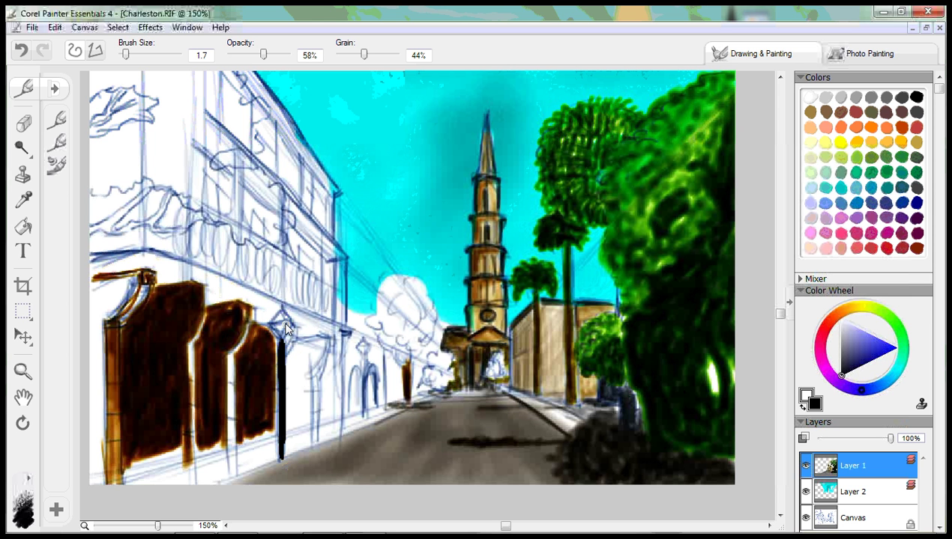
{"action": "mouse_move", "coordinate": [287, 326]}
{"action": "left_mouse_down"}
{"action": "mouse_move", "coordinate": [280, 341]}
{"action": "mouse_move", "coordinate": [272, 331]}
{"action": "mouse_move", "coordinate": [289, 328]}
{"action": "mouse_move", "coordinate": [277, 345]}
{"action": "mouse_move", "coordinate": [281, 310]}
{"action": "mouse_move", "coordinate": [282, 352]}
{"action": "left_mouse_up"}
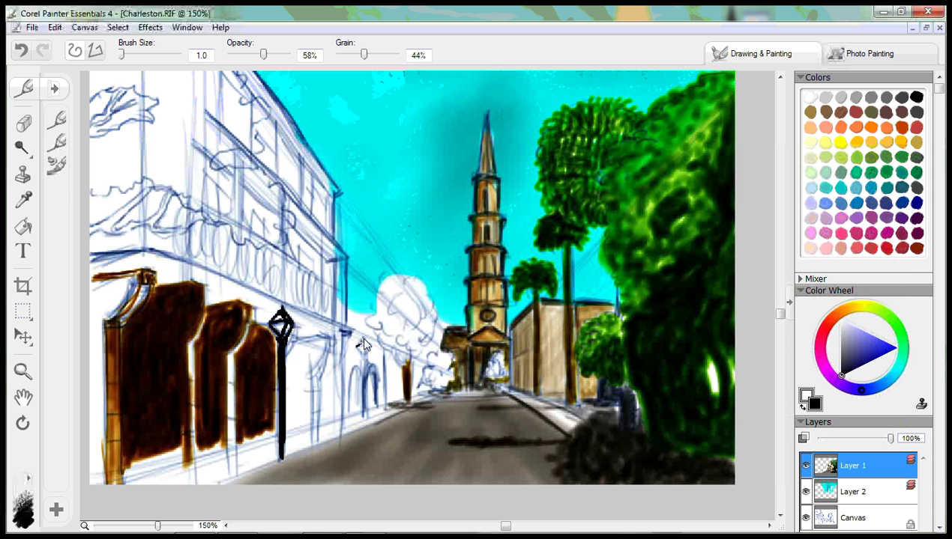
Step: Paint the farther lamppost in black with brush size 1.0 and touch up the near lamppost's lantern
{"action": "left_click_drag", "start_coordinate": [363, 338], "coordinate": [363, 394]}
{"action": "left_click_drag", "start_coordinate": [359, 359], "coordinate": [363, 410]}
{"action": "mouse_move", "coordinate": [361, 376]}
{"action": "left_mouse_down"}
{"action": "mouse_move", "coordinate": [366, 418]}
{"action": "mouse_move", "coordinate": [365, 397]}
{"action": "left_mouse_up"}
{"action": "left_click_drag", "start_coordinate": [273, 327], "coordinate": [278, 338]}
{"action": "left_click_drag", "start_coordinate": [270, 327], "coordinate": [281, 315]}
Step: Draw the black curb line along the building side of the street up to the church, and outline the small bush there
{"action": "left_click_drag", "start_coordinate": [238, 477], "coordinate": [309, 453]}
{"action": "left_click_drag", "start_coordinate": [237, 480], "coordinate": [278, 460]}
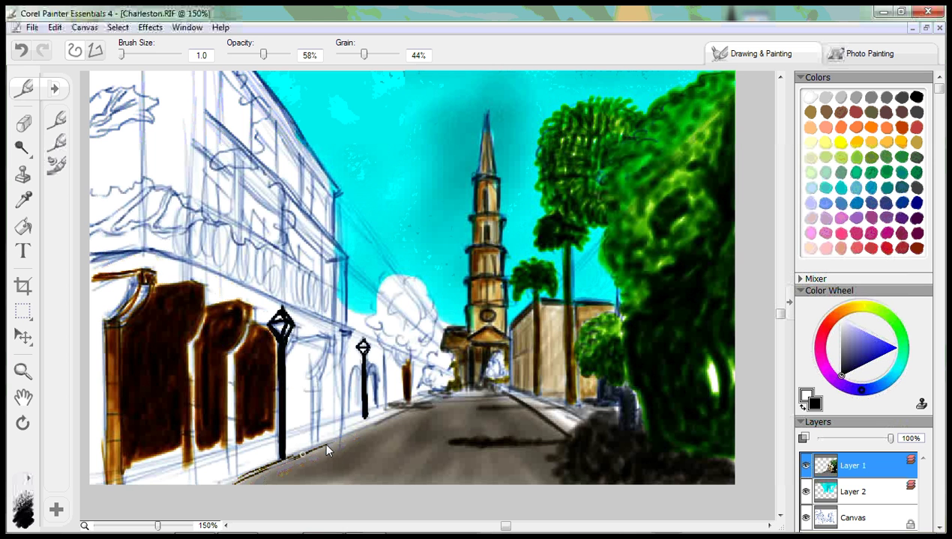
{"action": "mouse_move", "coordinate": [323, 441]}
{"action": "left_mouse_down"}
{"action": "mouse_move", "coordinate": [438, 393]}
{"action": "mouse_move", "coordinate": [365, 428]}
{"action": "mouse_move", "coordinate": [463, 394]}
{"action": "mouse_move", "coordinate": [450, 393]}
{"action": "mouse_move", "coordinate": [473, 399]}
{"action": "left_mouse_up"}
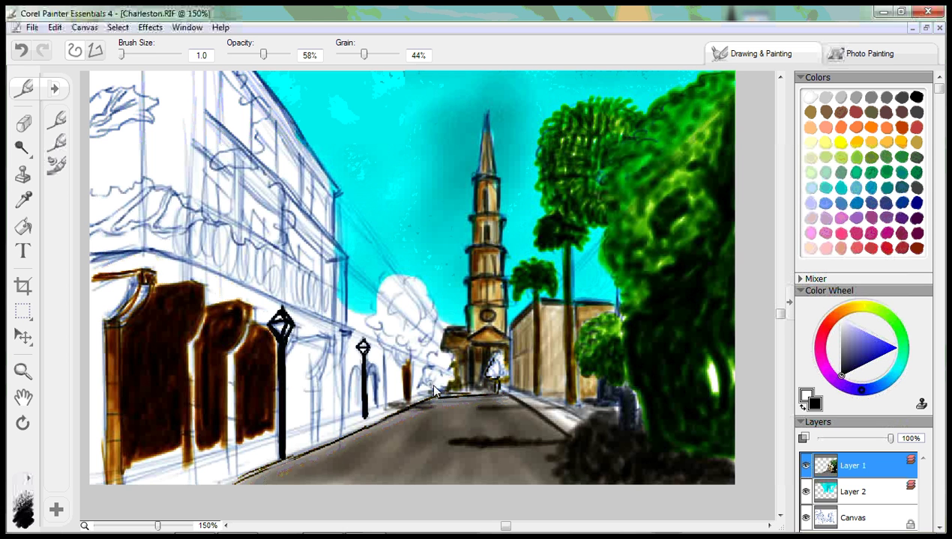
{"action": "mouse_move", "coordinate": [437, 394]}
{"action": "left_mouse_down"}
{"action": "mouse_move", "coordinate": [425, 371]}
{"action": "mouse_move", "coordinate": [440, 355]}
{"action": "mouse_move", "coordinate": [433, 371]}
{"action": "left_mouse_up"}
Step: Reinforce the edges and tier ledges of the church steeple with thin black strokes
{"action": "mouse_move", "coordinate": [476, 175]}
{"action": "left_mouse_down"}
{"action": "mouse_move", "coordinate": [483, 116]}
{"action": "mouse_move", "coordinate": [492, 150]}
{"action": "mouse_move", "coordinate": [485, 116]}
{"action": "mouse_move", "coordinate": [493, 180]}
{"action": "left_mouse_up"}
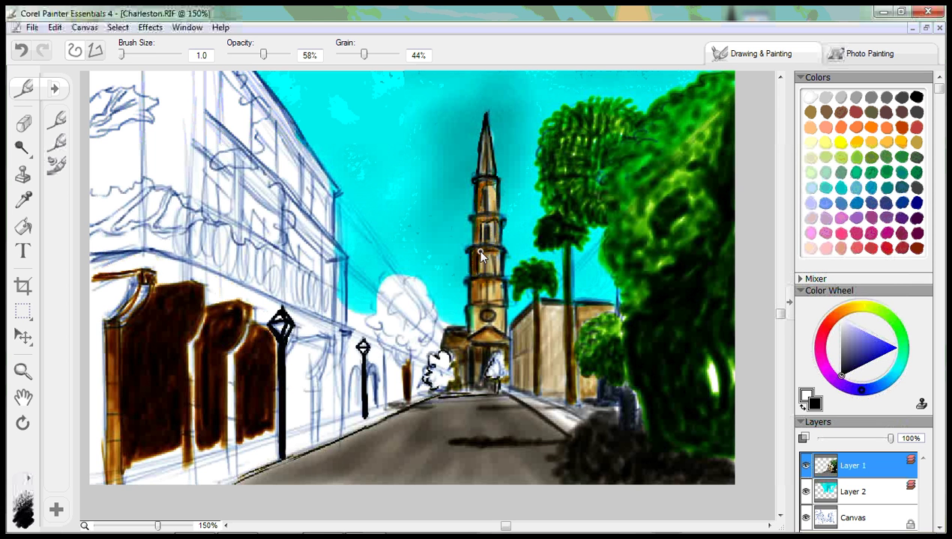
{"action": "left_click_drag", "start_coordinate": [505, 284], "coordinate": [500, 253]}
{"action": "left_click_drag", "start_coordinate": [501, 301], "coordinate": [499, 322]}
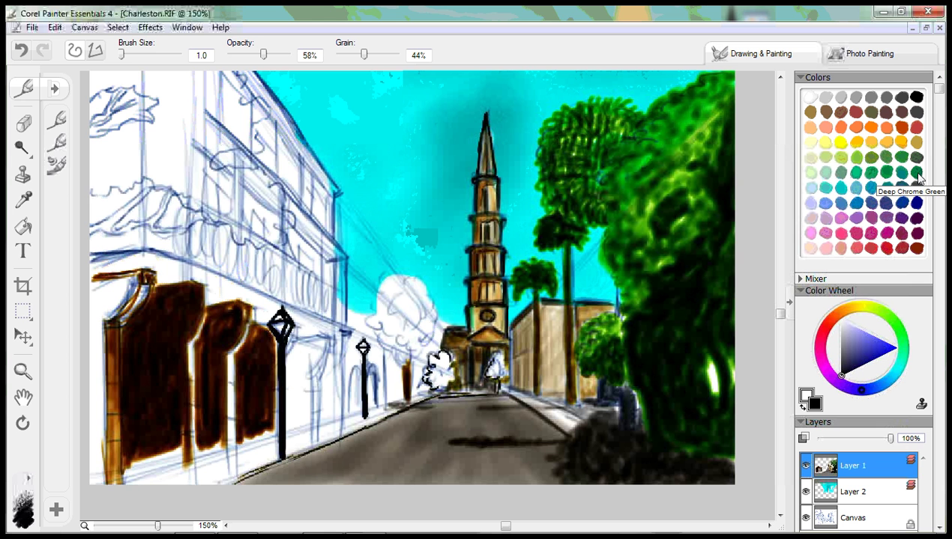
Step: Paint the overhanging tree's foliage in green with brush size 6.6 and opacity raised to 84%, and rework it in yellow-green
{"action": "left_click", "coordinate": [871, 158]}
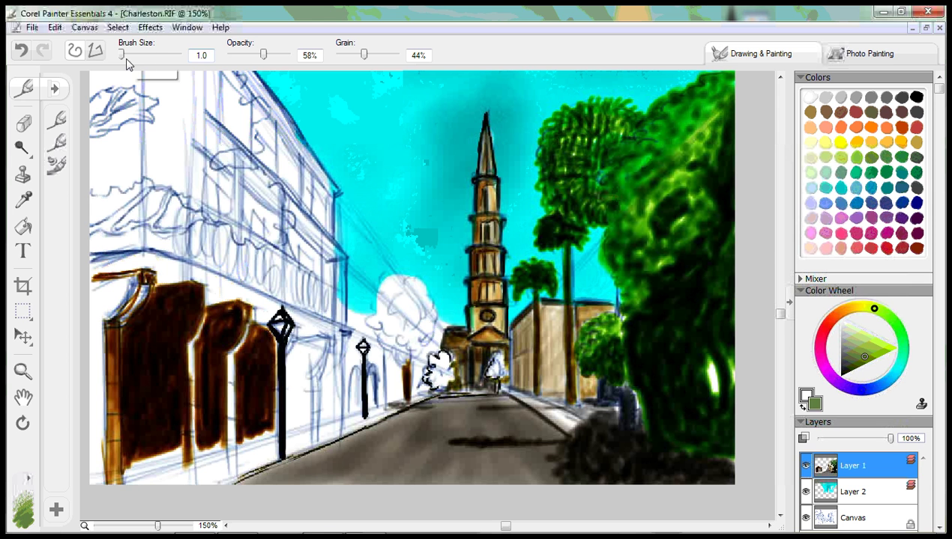
{"action": "left_click_drag", "start_coordinate": [123, 59], "coordinate": [138, 60]}
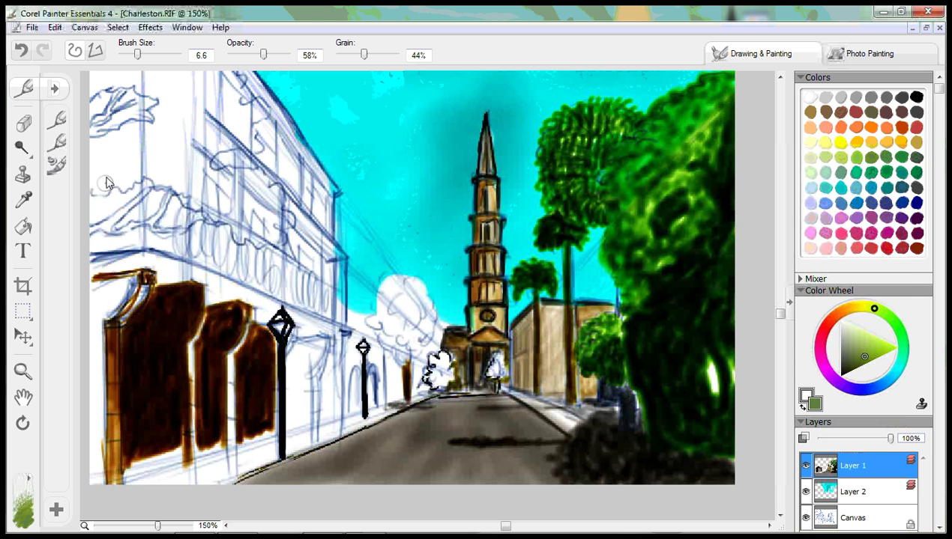
{"action": "mouse_move", "coordinate": [102, 181]}
{"action": "left_mouse_down"}
{"action": "mouse_move", "coordinate": [150, 166]}
{"action": "mouse_move", "coordinate": [258, 245]}
{"action": "mouse_move", "coordinate": [274, 236]}
{"action": "mouse_move", "coordinate": [266, 229]}
{"action": "mouse_move", "coordinate": [291, 219]}
{"action": "left_mouse_up"}
{"action": "left_click_drag", "start_coordinate": [264, 55], "coordinate": [278, 57]}
{"action": "left_click_drag", "start_coordinate": [273, 213], "coordinate": [271, 193]}
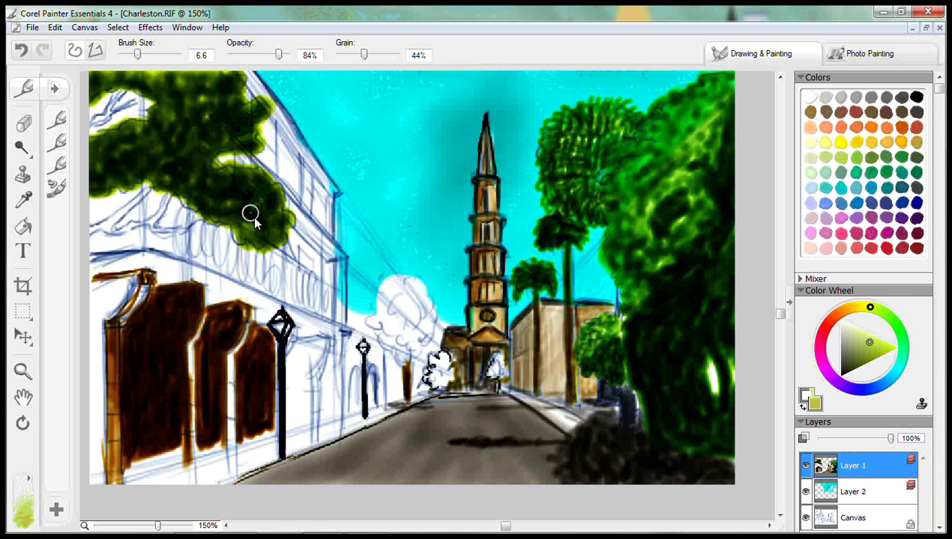
{"action": "left_click_drag", "start_coordinate": [250, 214], "coordinate": [248, 218]}
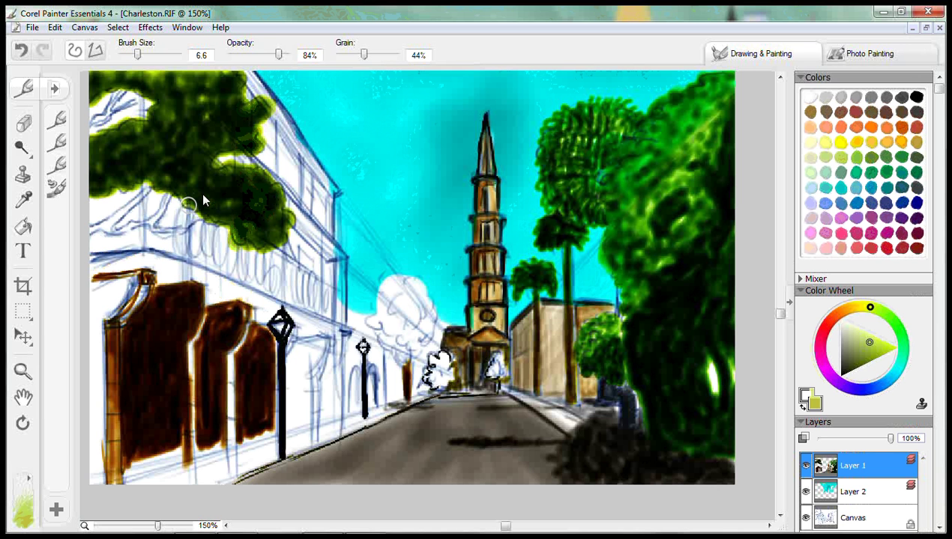
{"action": "left_click_drag", "start_coordinate": [195, 118], "coordinate": [209, 85]}
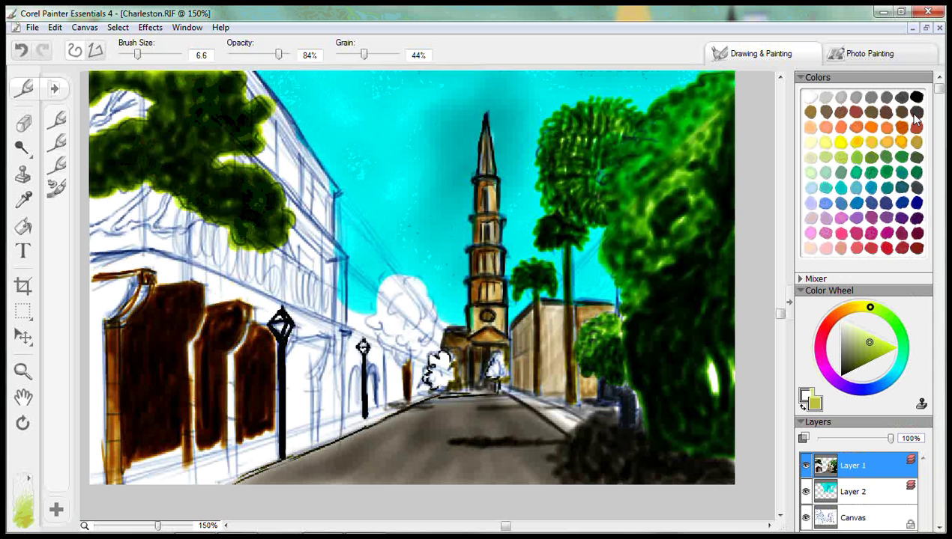
Step: Paint the overhanging tree's branches in dark brown with brush size 2.4 and add reddish-brown accents
{"action": "left_click", "coordinate": [916, 113]}
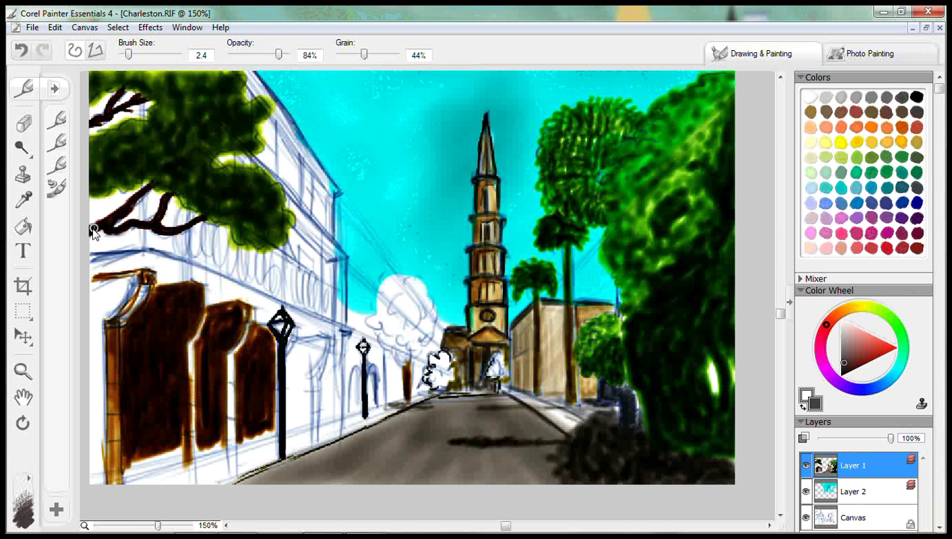
{"action": "left_click", "coordinate": [129, 290], "text": "alt"}
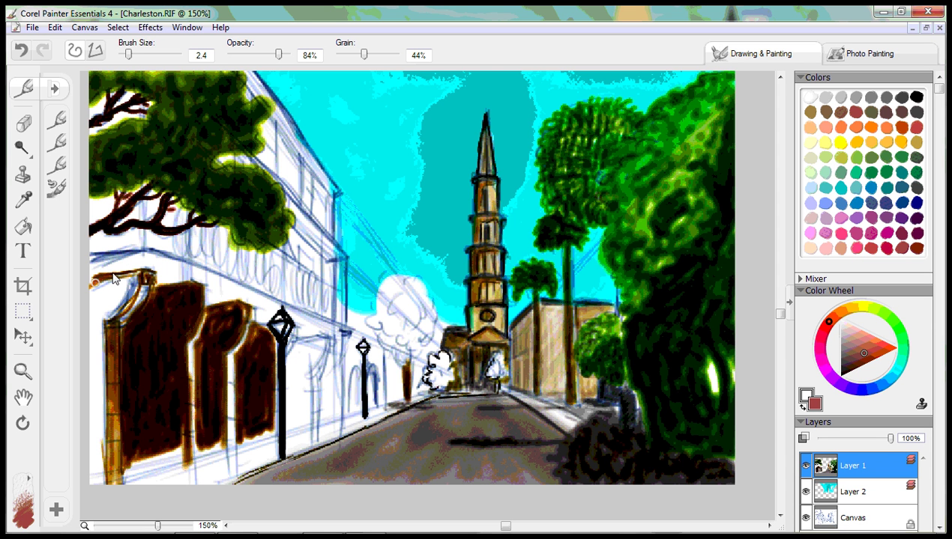
Step: Fill the area around the nearest bracket with reddish brown, and shade it in ochre brown with brush size 5.2
{"action": "mouse_move", "coordinate": [90, 291]}
{"action": "left_mouse_down"}
{"action": "mouse_move", "coordinate": [110, 277]}
{"action": "mouse_move", "coordinate": [131, 285]}
{"action": "mouse_move", "coordinate": [105, 294]}
{"action": "left_mouse_up"}
{"action": "left_click", "coordinate": [809, 112]}
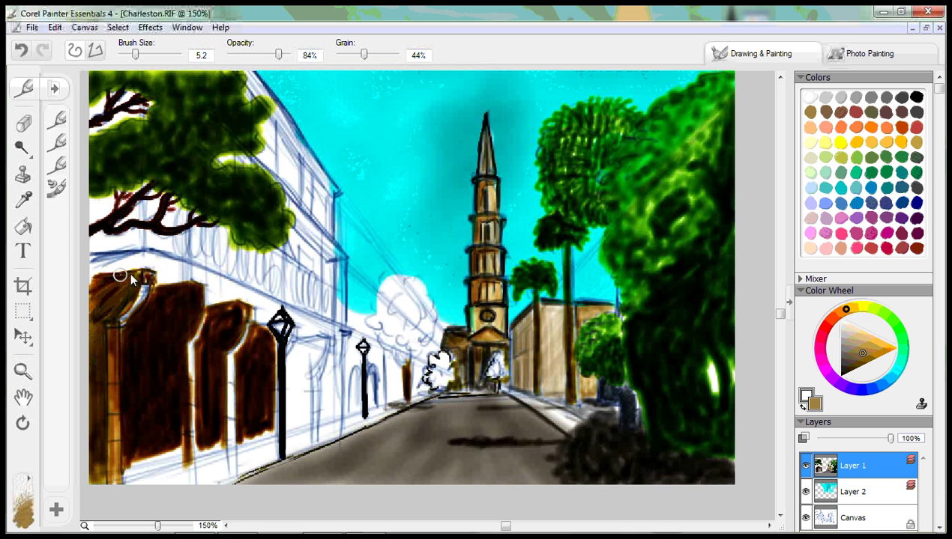
{"action": "left_click_drag", "start_coordinate": [131, 280], "coordinate": [104, 296]}
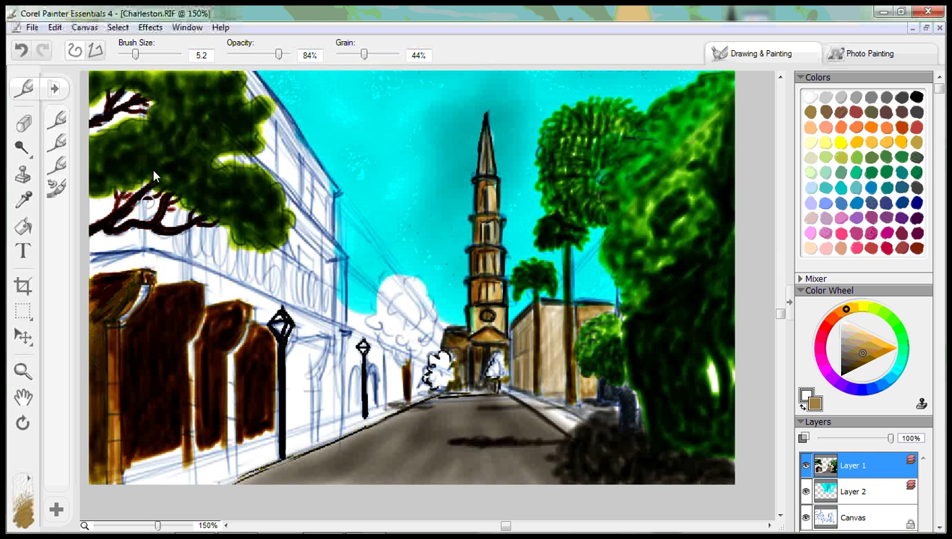
Step: Raise the opacity to 100% and paint the remaining white gaps along the brackets and columns in ochre brown
{"action": "left_click_drag", "start_coordinate": [282, 56], "coordinate": [294, 55]}
{"action": "mouse_move", "coordinate": [147, 290]}
{"action": "left_mouse_down"}
{"action": "mouse_move", "coordinate": [112, 389]}
{"action": "mouse_move", "coordinate": [116, 411]}
{"action": "left_mouse_up"}
{"action": "mouse_move", "coordinate": [207, 299]}
{"action": "left_mouse_down"}
{"action": "mouse_move", "coordinate": [191, 371]}
{"action": "mouse_move", "coordinate": [252, 323]}
{"action": "mouse_move", "coordinate": [230, 355]}
{"action": "mouse_move", "coordinate": [228, 440]}
{"action": "left_mouse_up"}
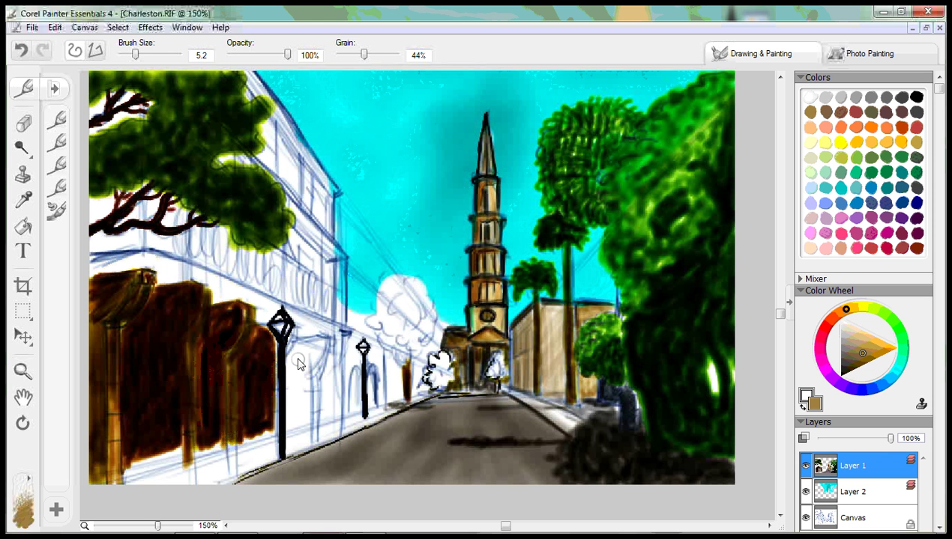
Step: Darken the arcade openings between the brackets and columns with very dark brown, using brush size 5.2 at 100% opacity
{"action": "left_click", "coordinate": [900, 114]}
{"action": "left_click_drag", "start_coordinate": [135, 341], "coordinate": [140, 380]}
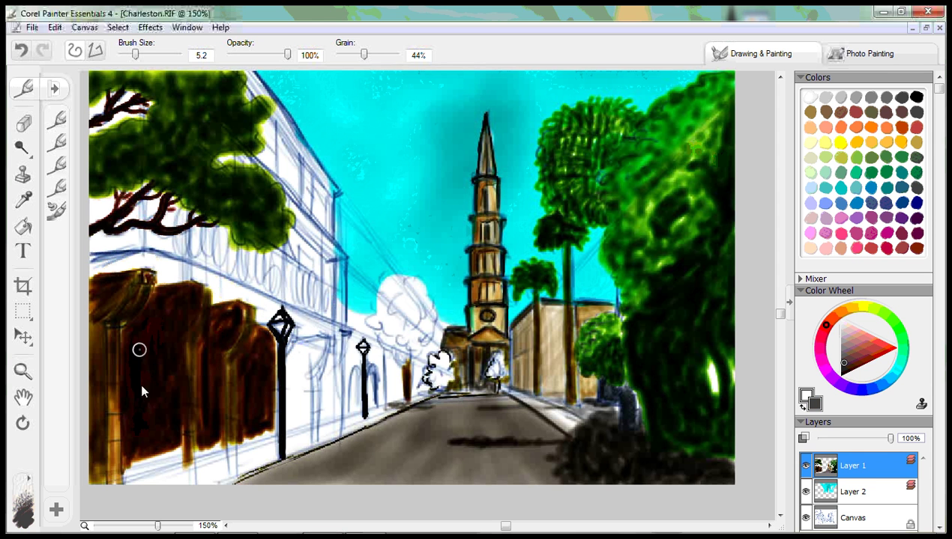
{"action": "mouse_move", "coordinate": [153, 437]}
{"action": "left_mouse_down"}
{"action": "mouse_move", "coordinate": [156, 365]}
{"action": "mouse_move", "coordinate": [167, 433]}
{"action": "mouse_move", "coordinate": [171, 416]}
{"action": "mouse_move", "coordinate": [172, 303]}
{"action": "left_mouse_up"}
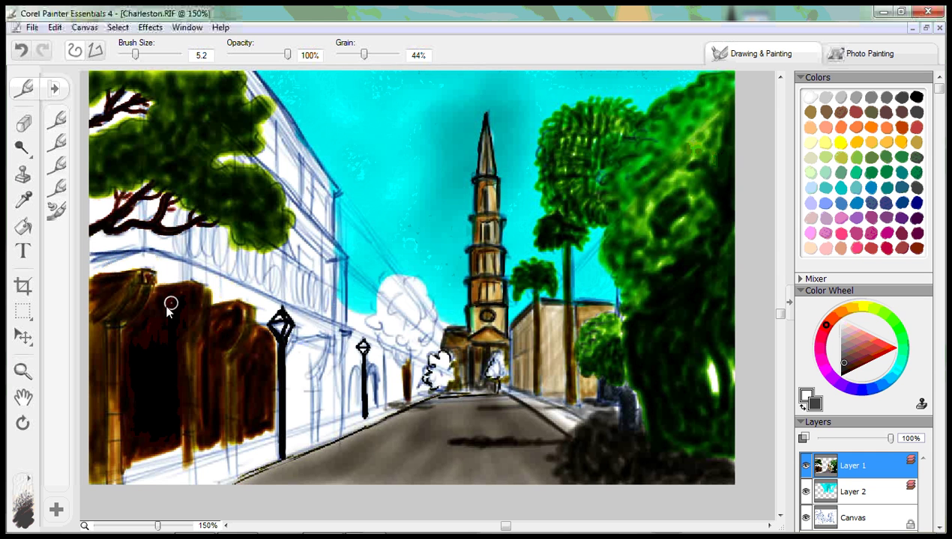
{"action": "mouse_move", "coordinate": [137, 344]}
{"action": "left_mouse_down"}
{"action": "mouse_move", "coordinate": [129, 452]}
{"action": "mouse_move", "coordinate": [202, 395]}
{"action": "left_mouse_up"}
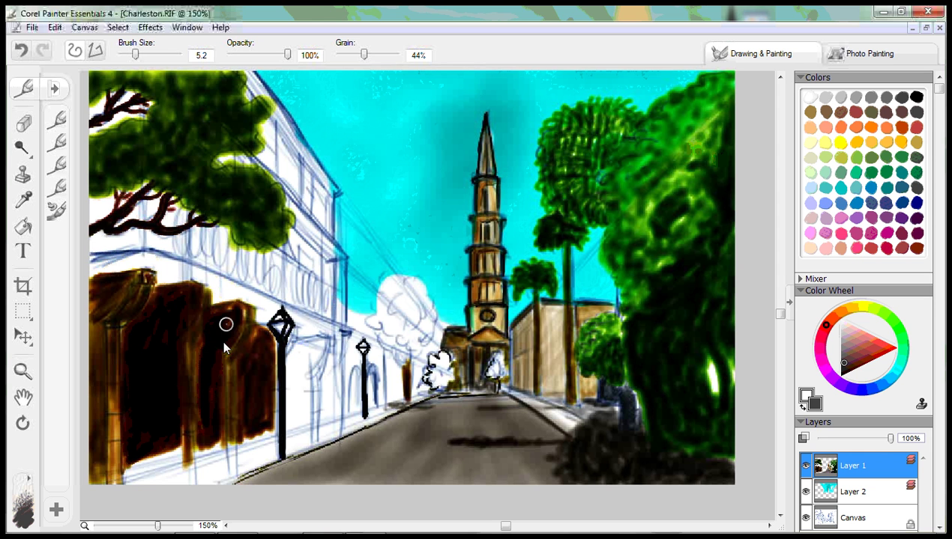
{"action": "left_click_drag", "start_coordinate": [197, 376], "coordinate": [198, 446]}
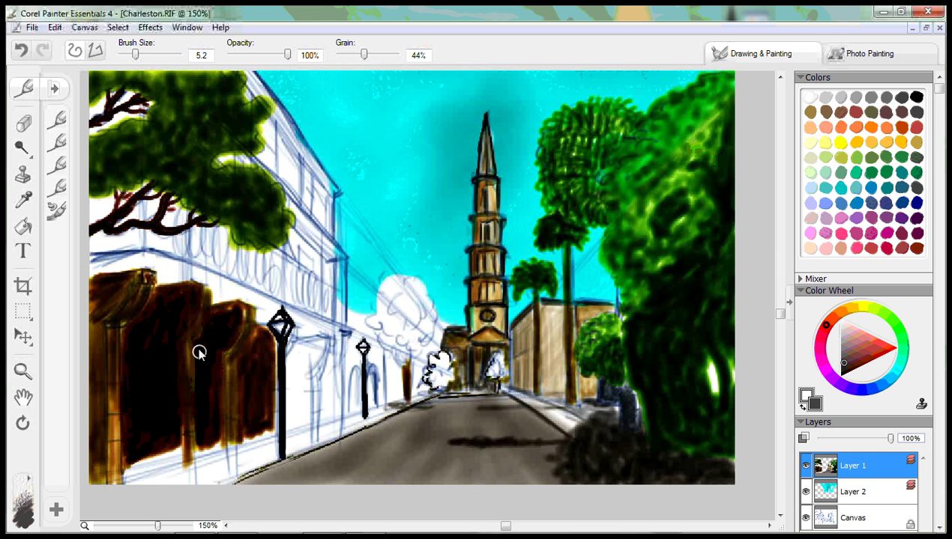
{"action": "mouse_move", "coordinate": [212, 380]}
{"action": "left_mouse_down"}
{"action": "mouse_move", "coordinate": [217, 423]}
{"action": "mouse_move", "coordinate": [282, 363]}
{"action": "mouse_move", "coordinate": [246, 361]}
{"action": "mouse_move", "coordinate": [258, 333]}
{"action": "mouse_move", "coordinate": [238, 369]}
{"action": "mouse_move", "coordinate": [239, 423]}
{"action": "left_mouse_up"}
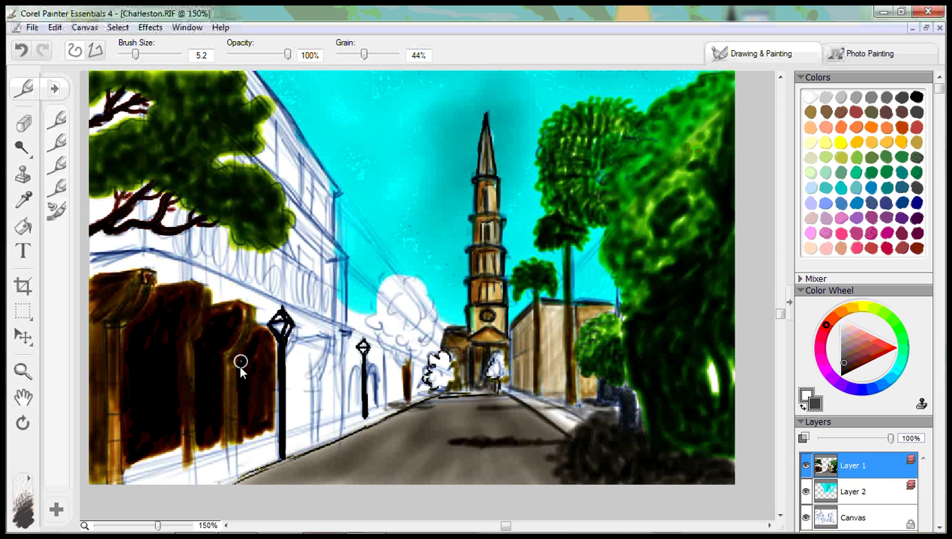
Step: Reduce the brush size to 1.9 and paint the far arcade openings and column behind the nearest lamppost in dark brown
{"action": "right_click", "coordinate": [297, 322]}
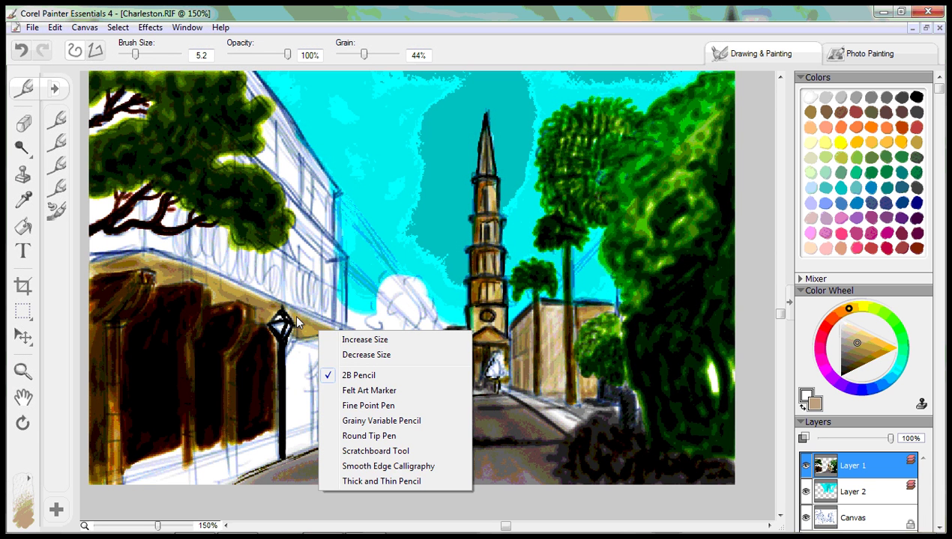
{"action": "left_click", "coordinate": [364, 355]}
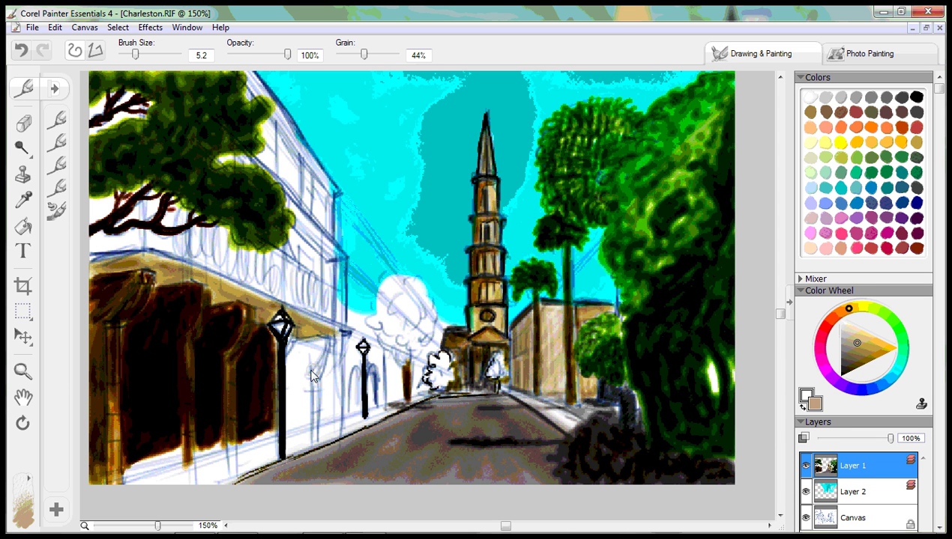
{"action": "mouse_move", "coordinate": [312, 377]}
{"action": "left_mouse_down"}
{"action": "mouse_move", "coordinate": [329, 349]}
{"action": "mouse_move", "coordinate": [315, 378]}
{"action": "mouse_move", "coordinate": [313, 362]}
{"action": "left_mouse_up"}
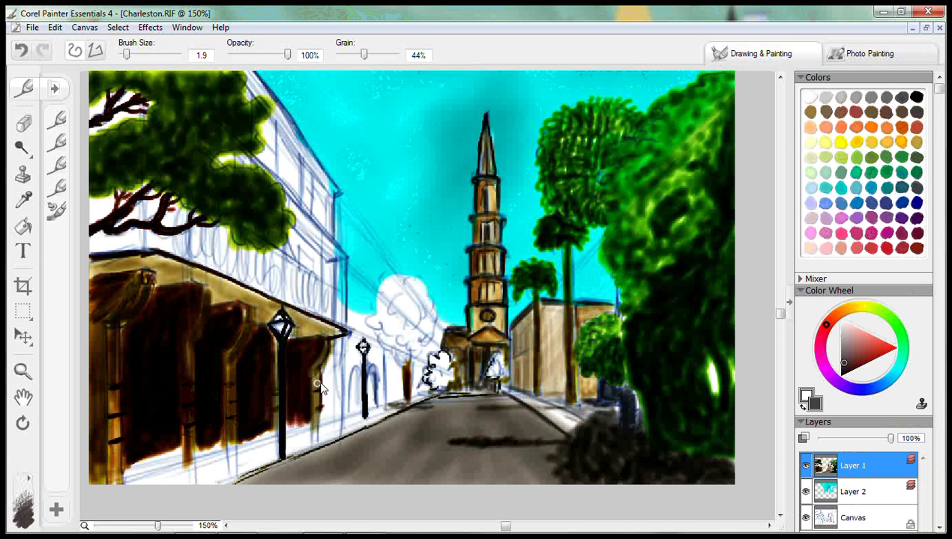
{"action": "mouse_move", "coordinate": [318, 384]}
{"action": "left_mouse_down"}
{"action": "mouse_move", "coordinate": [310, 411]}
{"action": "mouse_move", "coordinate": [275, 427]}
{"action": "left_mouse_up"}
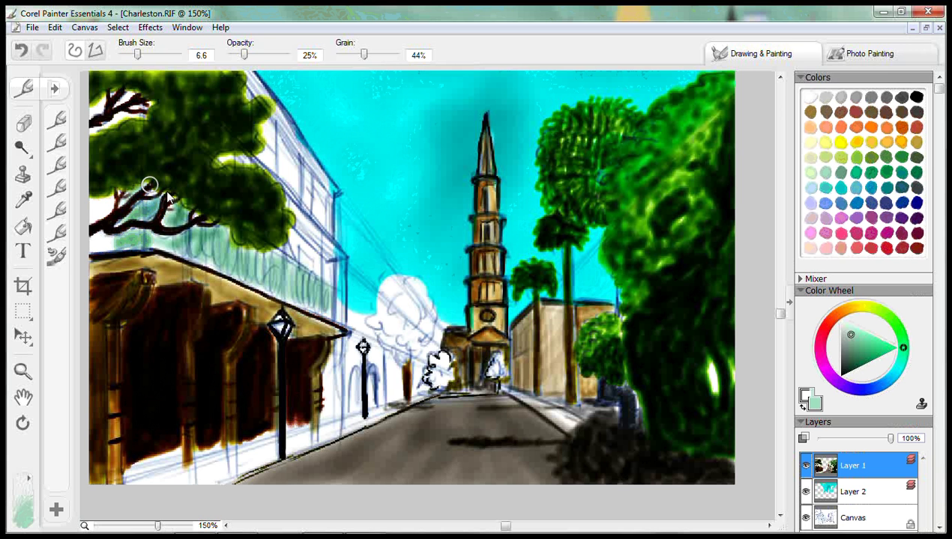
Step: Paint the balcony above the arcade in pale green with brush size 6.6 and opacity 25%
{"action": "mouse_move", "coordinate": [149, 185]}
{"action": "left_mouse_down"}
{"action": "mouse_move", "coordinate": [181, 251]}
{"action": "mouse_move", "coordinate": [325, 315]}
{"action": "left_mouse_up"}
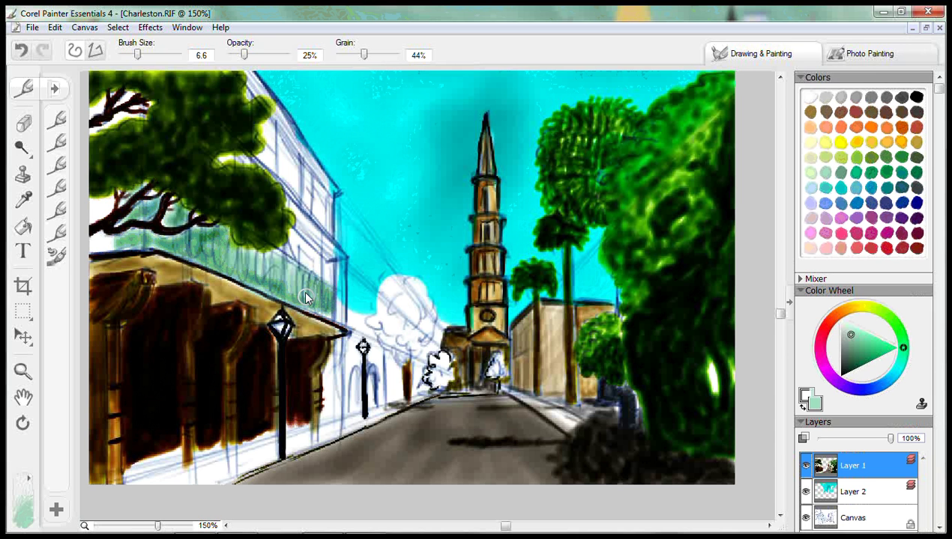
{"action": "left_click_drag", "start_coordinate": [278, 258], "coordinate": [289, 244]}
{"action": "left_click_drag", "start_coordinate": [327, 279], "coordinate": [332, 308]}
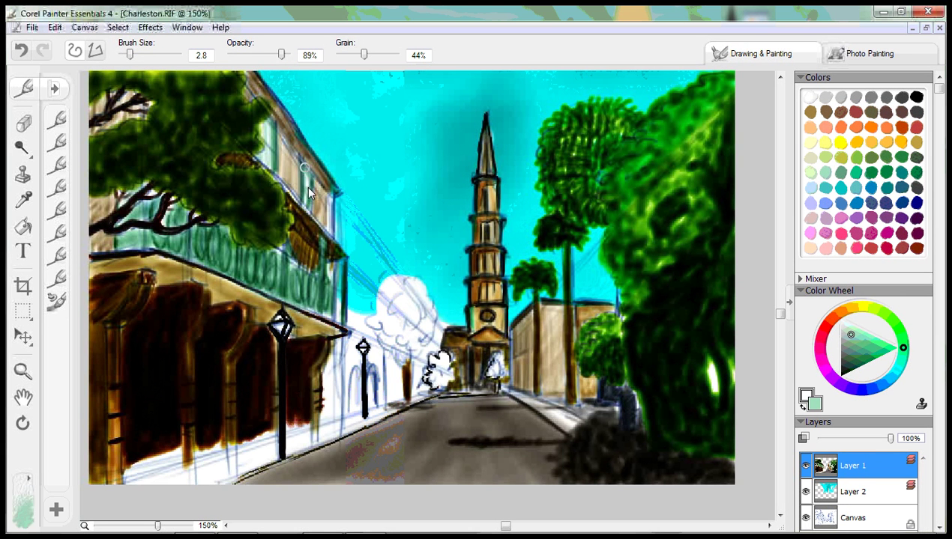
Step: Add pale green to the upper shutters, balcony posts and nearest lamp's glass with brush size 2.8 and opacity 89%
{"action": "left_click_drag", "start_coordinate": [322, 192], "coordinate": [328, 236]}
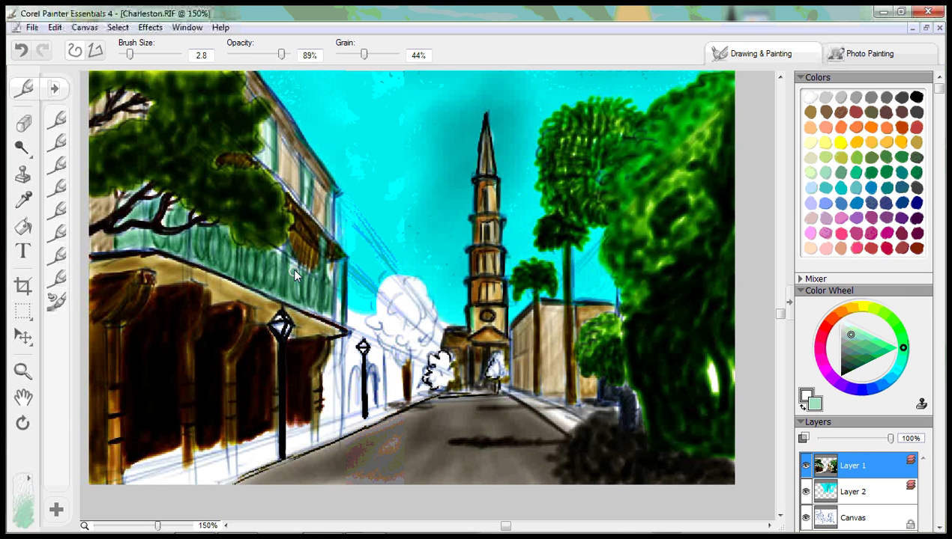
{"action": "left_click_drag", "start_coordinate": [316, 289], "coordinate": [318, 312]}
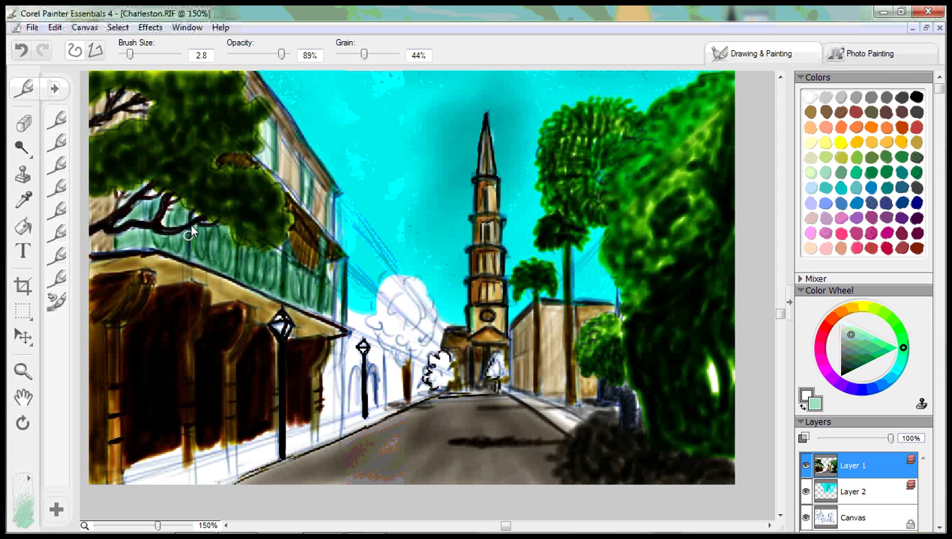
{"action": "left_click_drag", "start_coordinate": [183, 212], "coordinate": [189, 260]}
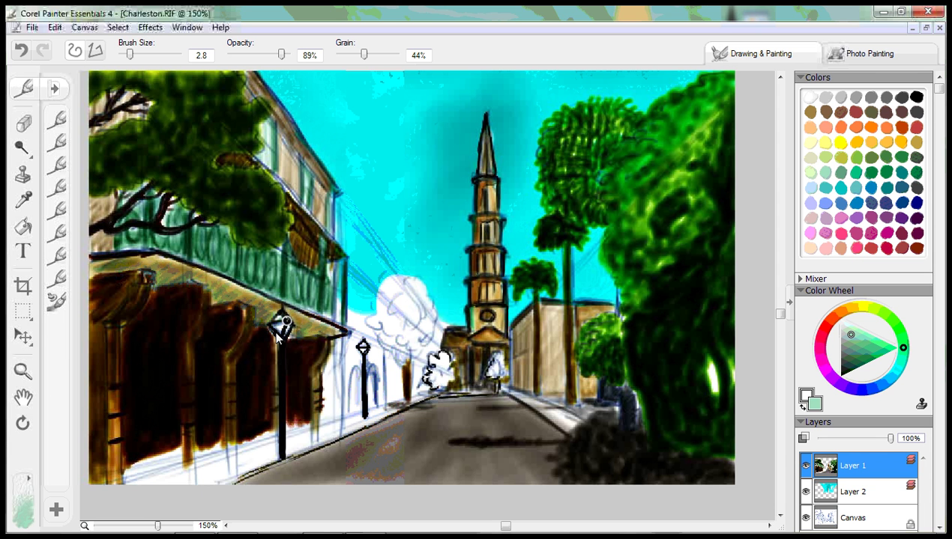
{"action": "left_click_drag", "start_coordinate": [281, 329], "coordinate": [285, 341]}
{"action": "left_click", "coordinate": [827, 125]}
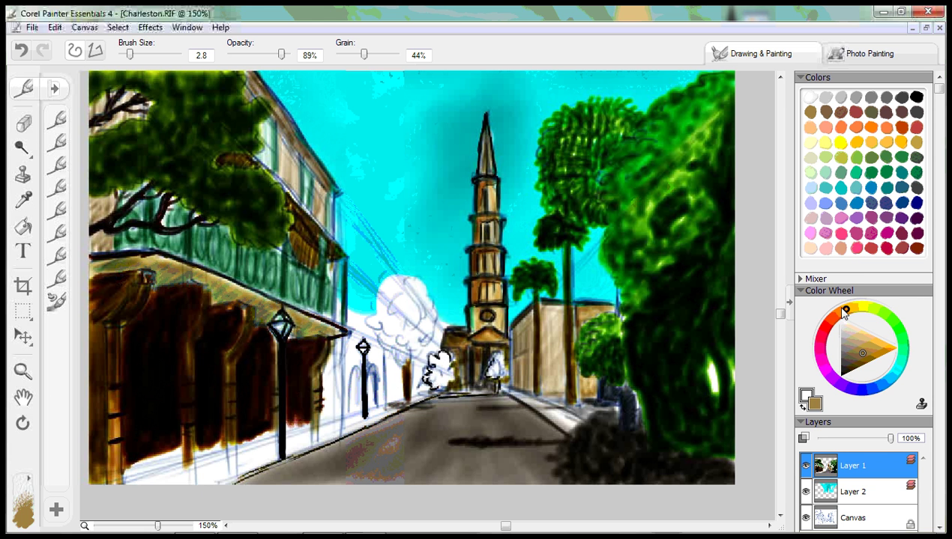
{"action": "left_click", "coordinate": [857, 339]}
{"action": "left_click", "coordinate": [849, 328]}
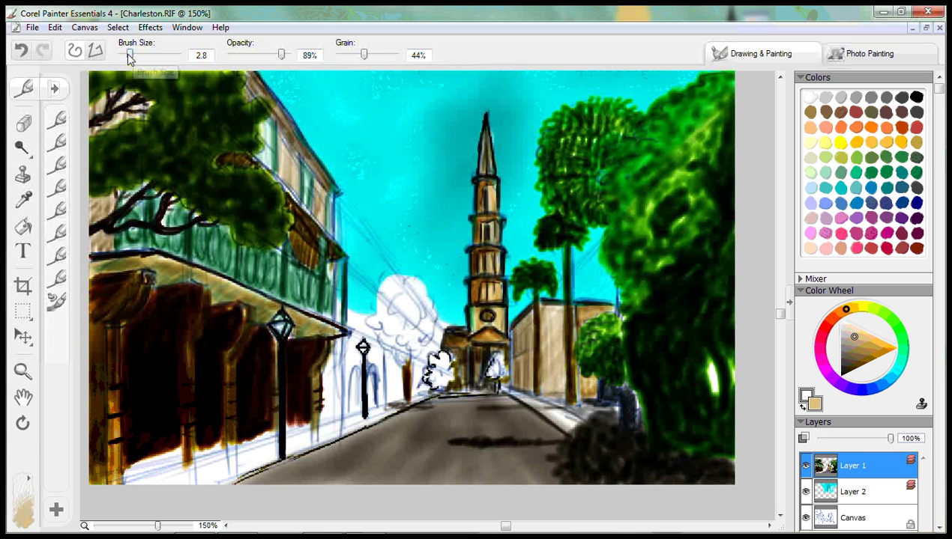
{"action": "left_click_drag", "start_coordinate": [130, 58], "coordinate": [146, 57]}
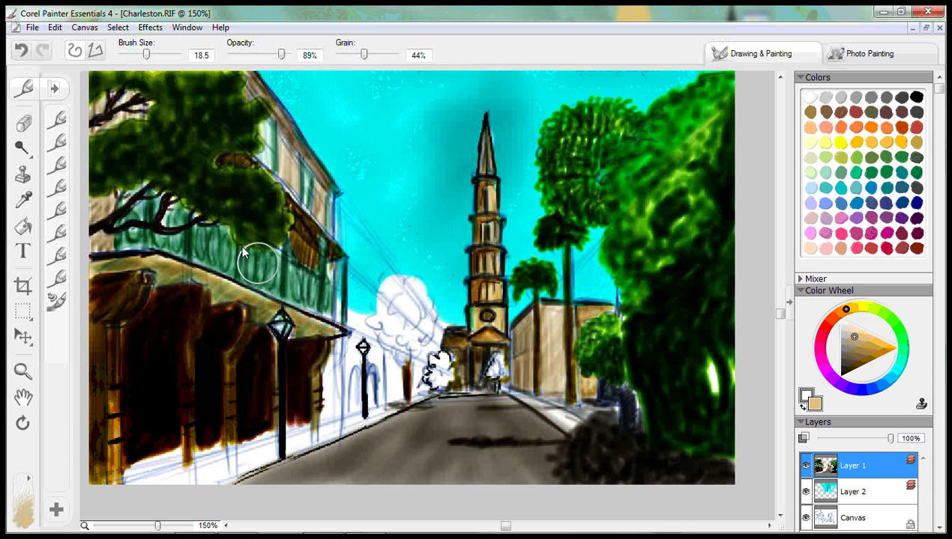
{"action": "left_click_drag", "start_coordinate": [148, 55], "coordinate": [132, 57]}
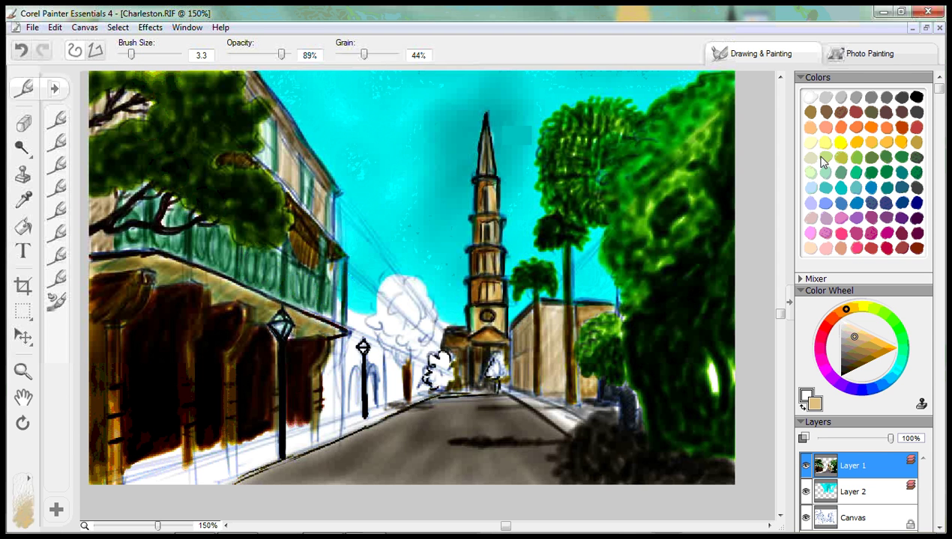
Step: Paint the foliage of the round tree beyond the lampposts in green with brush size 4.5
{"action": "left_click", "coordinate": [885, 159]}
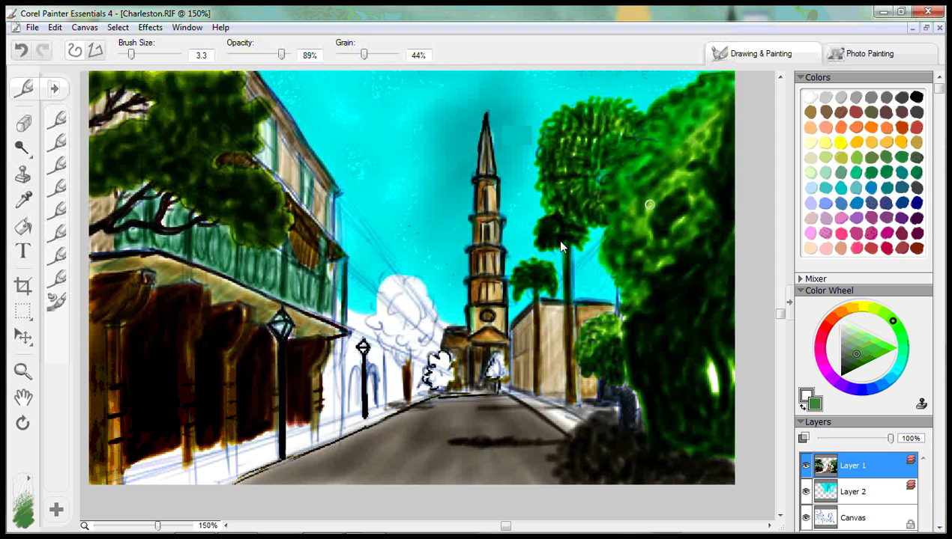
{"action": "left_click_drag", "start_coordinate": [138, 58], "coordinate": [136, 57]}
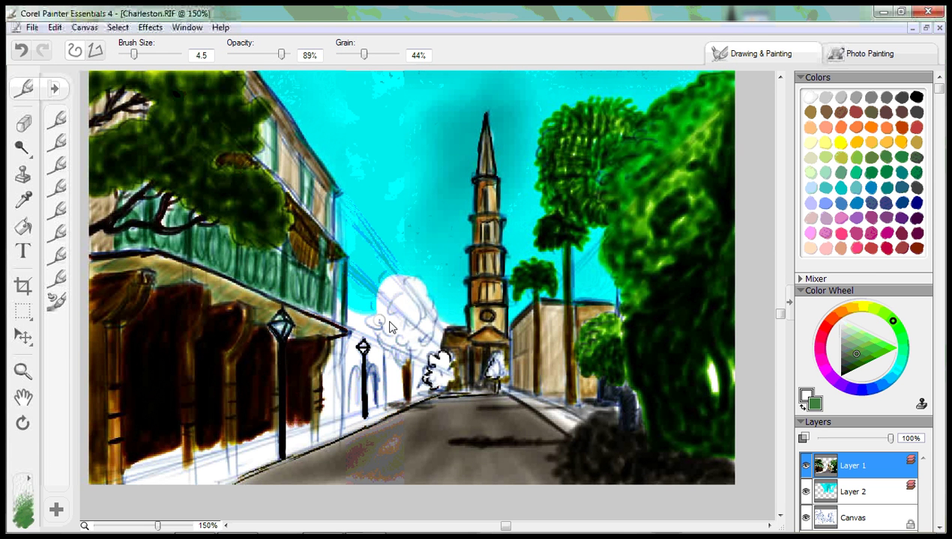
{"action": "left_click", "coordinate": [385, 280]}
{"action": "mouse_move", "coordinate": [393, 286]}
{"action": "left_mouse_down"}
{"action": "mouse_move", "coordinate": [434, 320]}
{"action": "mouse_move", "coordinate": [421, 281]}
{"action": "mouse_move", "coordinate": [391, 277]}
{"action": "mouse_move", "coordinate": [377, 308]}
{"action": "mouse_move", "coordinate": [392, 293]}
{"action": "mouse_move", "coordinate": [414, 293]}
{"action": "mouse_move", "coordinate": [425, 324]}
{"action": "mouse_move", "coordinate": [419, 305]}
{"action": "mouse_move", "coordinate": [385, 297]}
{"action": "mouse_move", "coordinate": [378, 304]}
{"action": "mouse_move", "coordinate": [418, 337]}
{"action": "mouse_move", "coordinate": [414, 329]}
{"action": "mouse_move", "coordinate": [410, 356]}
{"action": "mouse_move", "coordinate": [388, 348]}
{"action": "mouse_move", "coordinate": [380, 316]}
{"action": "mouse_move", "coordinate": [399, 345]}
{"action": "mouse_move", "coordinate": [419, 338]}
{"action": "mouse_move", "coordinate": [380, 304]}
{"action": "mouse_move", "coordinate": [400, 332]}
{"action": "mouse_move", "coordinate": [427, 345]}
{"action": "mouse_move", "coordinate": [397, 354]}
{"action": "mouse_move", "coordinate": [373, 325]}
{"action": "mouse_move", "coordinate": [376, 299]}
{"action": "mouse_move", "coordinate": [413, 316]}
{"action": "mouse_move", "coordinate": [428, 341]}
{"action": "mouse_move", "coordinate": [425, 297]}
{"action": "left_mouse_up"}
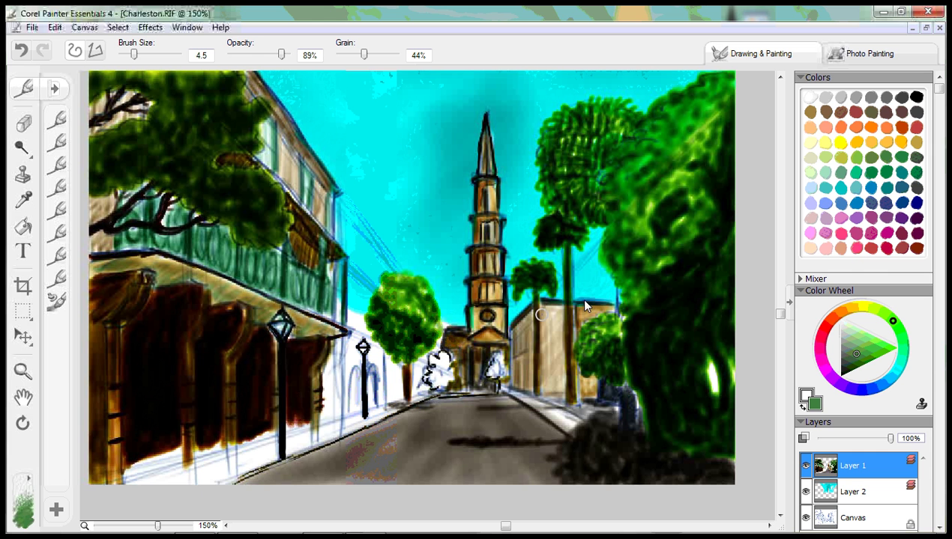
Step: Paint the two small bushes beside the church in crimson with brush size 4.5, and add detail with size 1.7
{"action": "left_click", "coordinate": [886, 249]}
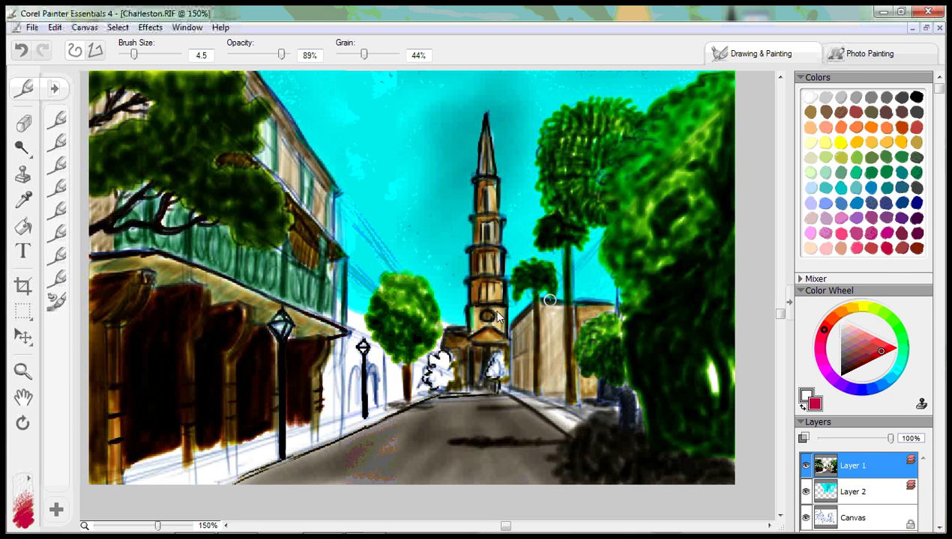
{"action": "mouse_move", "coordinate": [442, 358]}
{"action": "left_mouse_down"}
{"action": "mouse_move", "coordinate": [433, 355]}
{"action": "mouse_move", "coordinate": [424, 379]}
{"action": "mouse_move", "coordinate": [497, 369]}
{"action": "mouse_move", "coordinate": [499, 358]}
{"action": "mouse_move", "coordinate": [500, 379]}
{"action": "mouse_move", "coordinate": [490, 370]}
{"action": "left_mouse_up"}
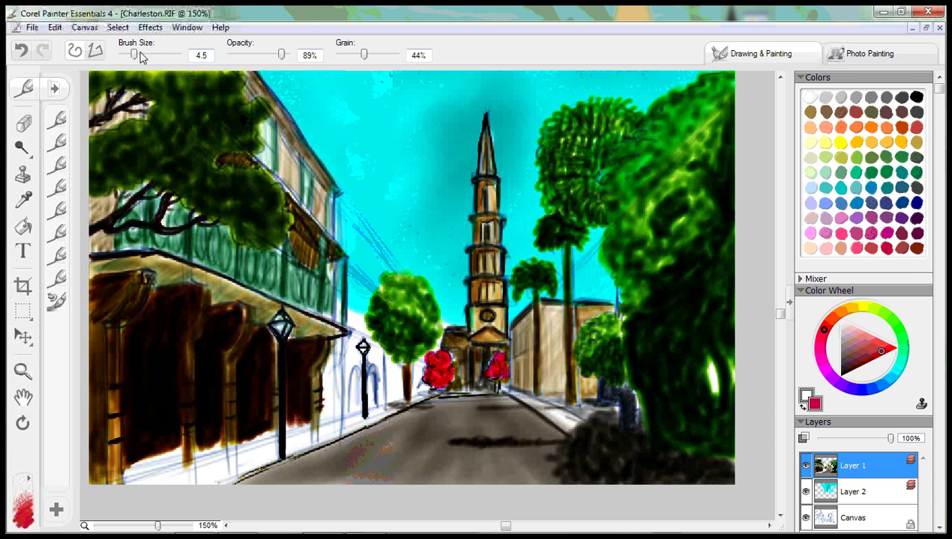
{"action": "left_click_drag", "start_coordinate": [135, 59], "coordinate": [129, 62]}
{"action": "mouse_move", "coordinate": [437, 386]}
{"action": "left_mouse_down"}
{"action": "mouse_move", "coordinate": [442, 375]}
{"action": "mouse_move", "coordinate": [433, 386]}
{"action": "mouse_move", "coordinate": [449, 383]}
{"action": "mouse_move", "coordinate": [433, 356]}
{"action": "mouse_move", "coordinate": [448, 371]}
{"action": "mouse_move", "coordinate": [500, 369]}
{"action": "left_mouse_up"}
{"action": "mouse_move", "coordinate": [437, 384]}
{"action": "left_mouse_down"}
{"action": "mouse_move", "coordinate": [431, 370]}
{"action": "mouse_move", "coordinate": [449, 380]}
{"action": "mouse_move", "coordinate": [438, 363]}
{"action": "mouse_move", "coordinate": [434, 370]}
{"action": "mouse_move", "coordinate": [442, 343]}
{"action": "mouse_move", "coordinate": [436, 371]}
{"action": "left_mouse_up"}
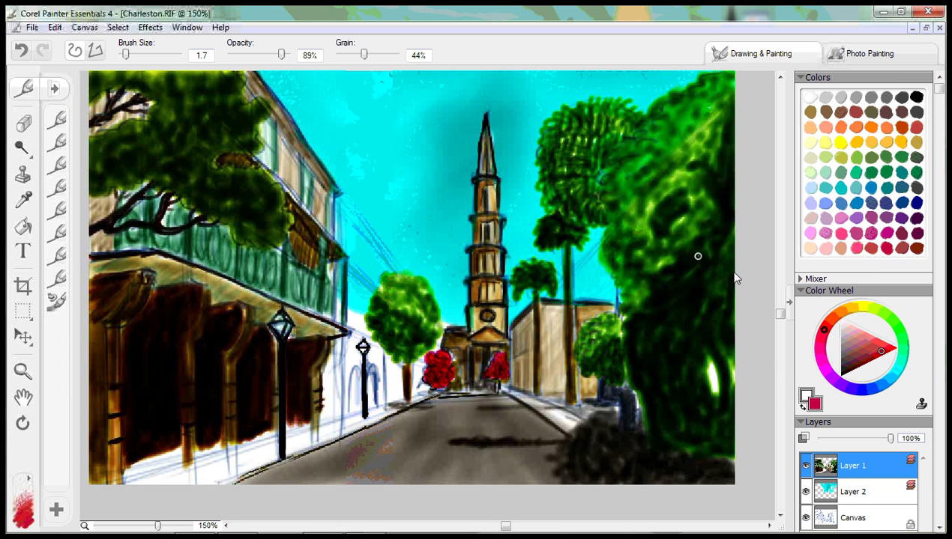
Step: Erase the sky on Layer 2 from the building behind the round tree, using eraser size 21.6
{"action": "left_click", "coordinate": [827, 488]}
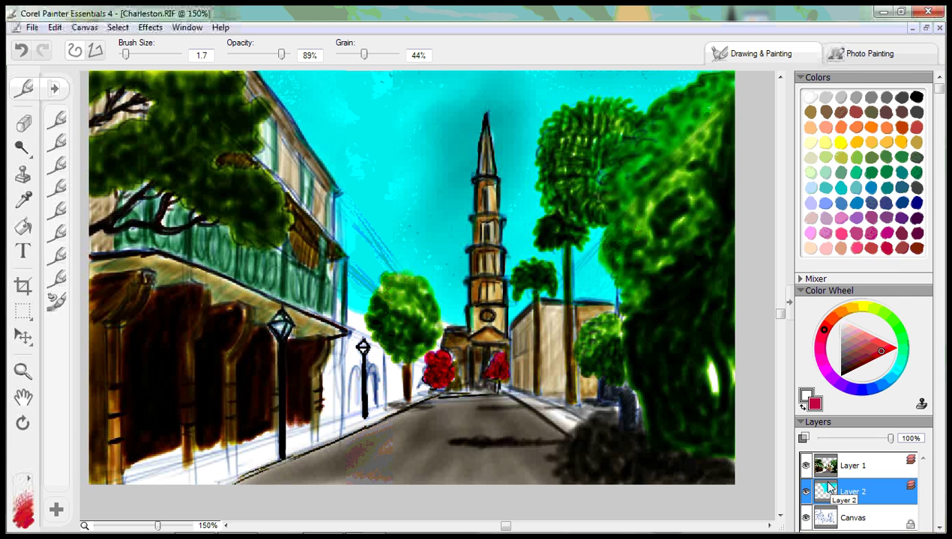
{"action": "key", "text": "n"}
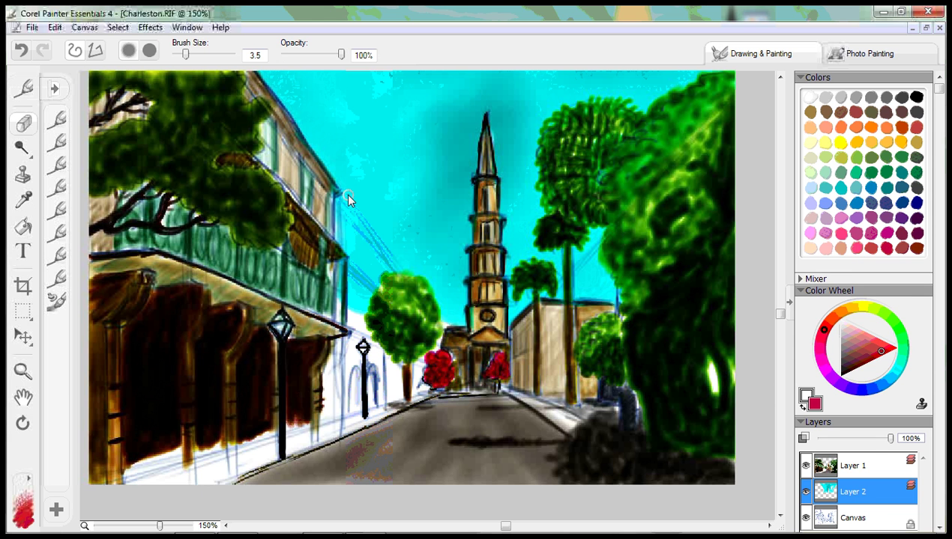
{"action": "left_click_drag", "start_coordinate": [344, 201], "coordinate": [346, 214]}
{"action": "left_click", "coordinate": [149, 50]}
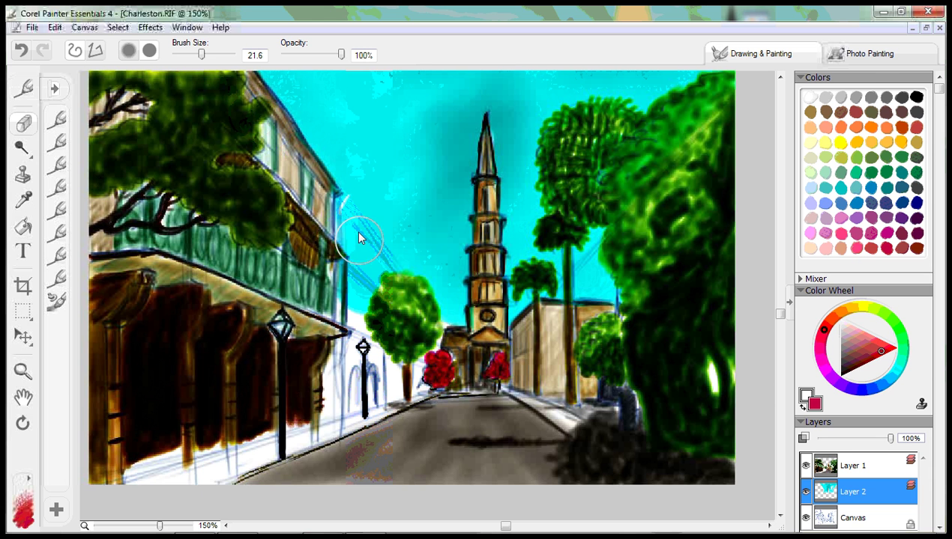
{"action": "mouse_move", "coordinate": [350, 200]}
{"action": "left_mouse_down"}
{"action": "mouse_move", "coordinate": [355, 267]}
{"action": "mouse_move", "coordinate": [349, 299]}
{"action": "mouse_move", "coordinate": [360, 301]}
{"action": "mouse_move", "coordinate": [374, 267]}
{"action": "mouse_move", "coordinate": [384, 266]}
{"action": "mouse_move", "coordinate": [374, 253]}
{"action": "mouse_move", "coordinate": [386, 265]}
{"action": "mouse_move", "coordinate": [358, 223]}
{"action": "mouse_move", "coordinate": [362, 248]}
{"action": "mouse_move", "coordinate": [351, 205]}
{"action": "mouse_move", "coordinate": [392, 259]}
{"action": "mouse_move", "coordinate": [360, 200]}
{"action": "mouse_move", "coordinate": [399, 281]}
{"action": "left_mouse_up"}
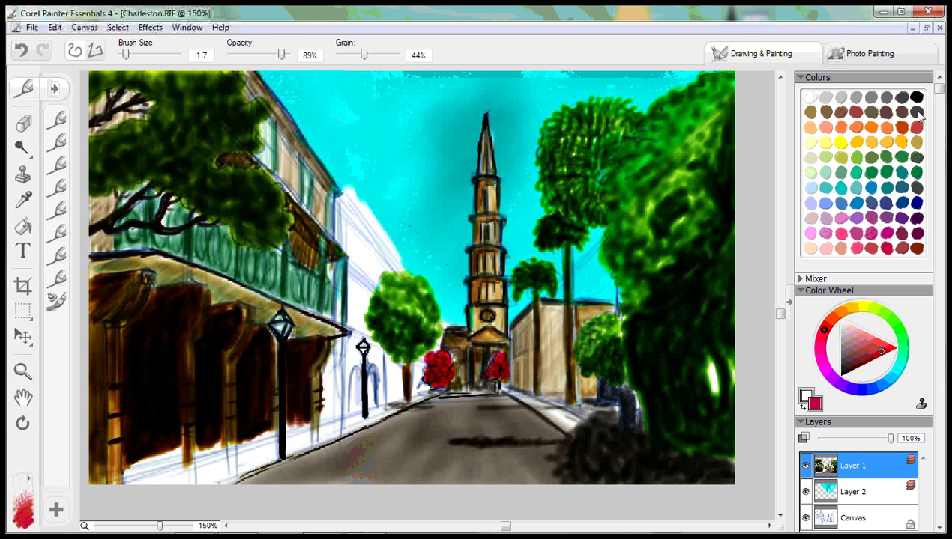
Step: Outline the roofline and near edge of the white building behind the round tree in dark brown on Layer 1, brush size 1.7
{"action": "left_click", "coordinate": [917, 113]}
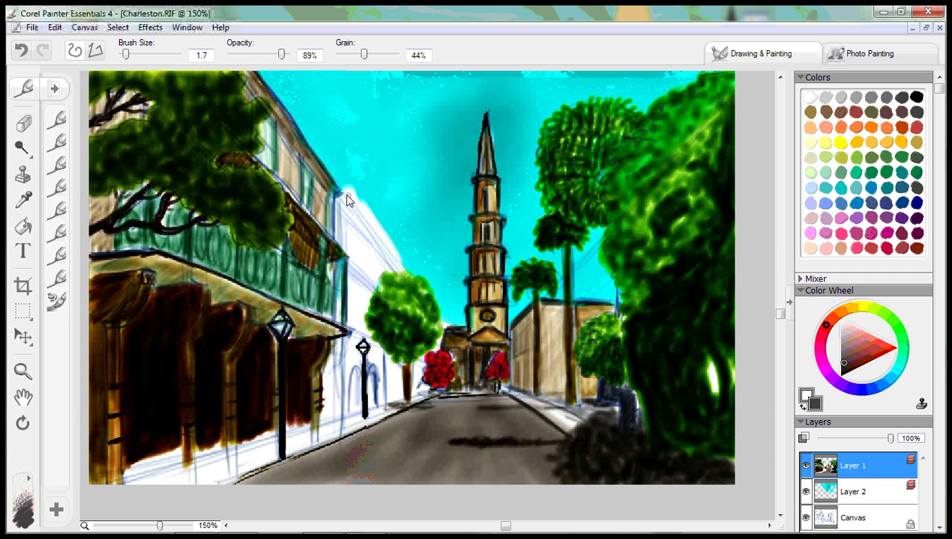
{"action": "left_click_drag", "start_coordinate": [362, 210], "coordinate": [342, 195]}
{"action": "mouse_move", "coordinate": [379, 226]}
{"action": "left_mouse_down"}
{"action": "mouse_move", "coordinate": [346, 197]}
{"action": "mouse_move", "coordinate": [405, 273]}
{"action": "left_mouse_up"}
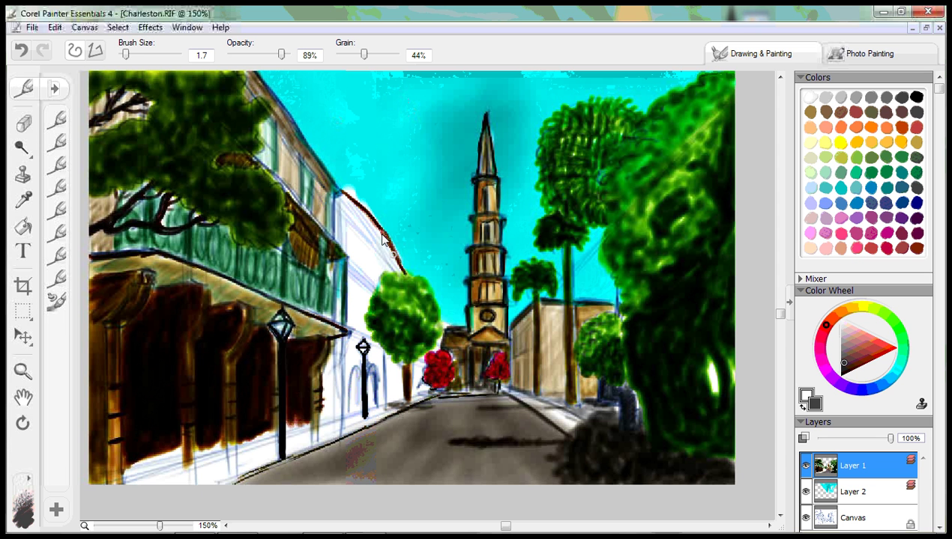
{"action": "left_click_drag", "start_coordinate": [382, 238], "coordinate": [339, 197]}
{"action": "left_click_drag", "start_coordinate": [340, 197], "coordinate": [343, 204]}
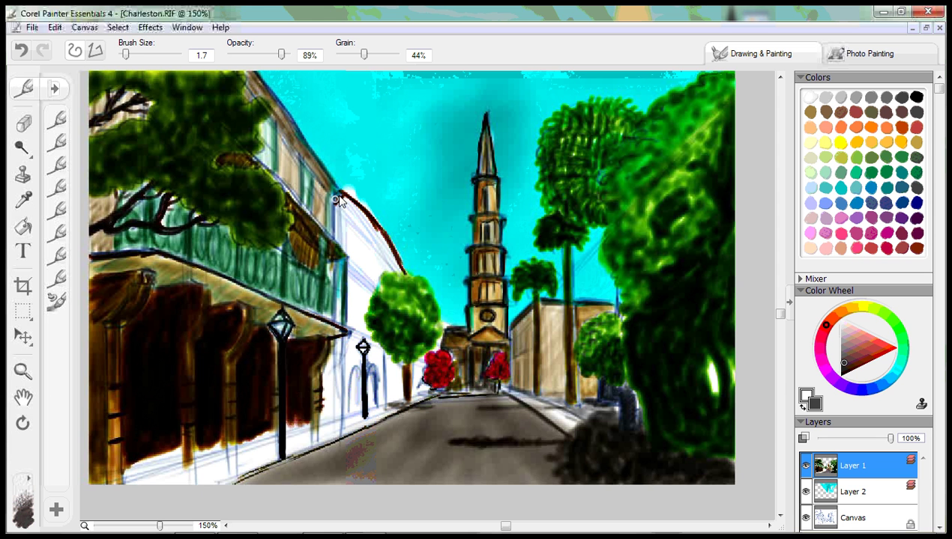
{"action": "left_click_drag", "start_coordinate": [337, 225], "coordinate": [338, 243]}
{"action": "key", "text": "ctrl+z"}
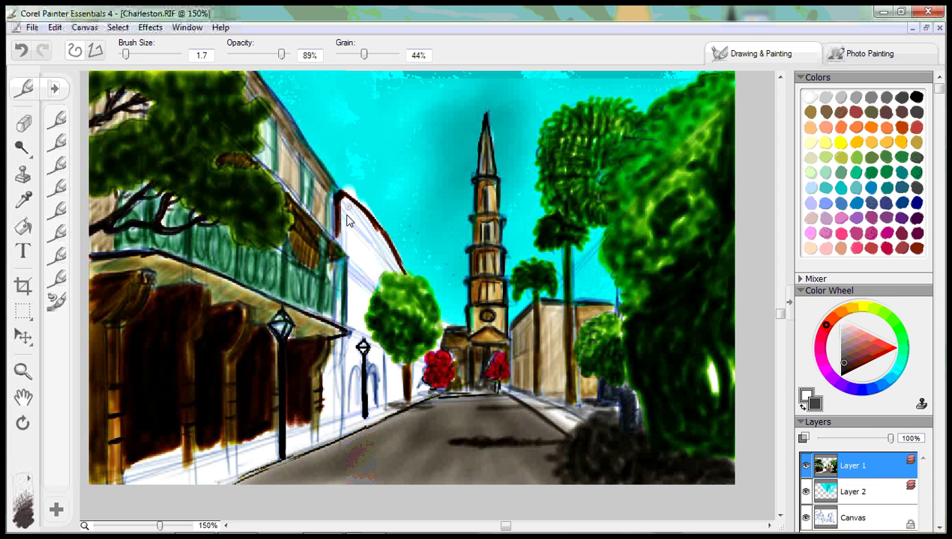
Step: Draw and fill the windows of the white building behind the round tree in dark reddish brown
{"action": "mouse_move", "coordinate": [342, 211]}
{"action": "left_mouse_down"}
{"action": "mouse_move", "coordinate": [377, 253]}
{"action": "mouse_move", "coordinate": [368, 239]}
{"action": "mouse_move", "coordinate": [365, 279]}
{"action": "mouse_move", "coordinate": [369, 245]}
{"action": "mouse_move", "coordinate": [379, 274]}
{"action": "left_mouse_up"}
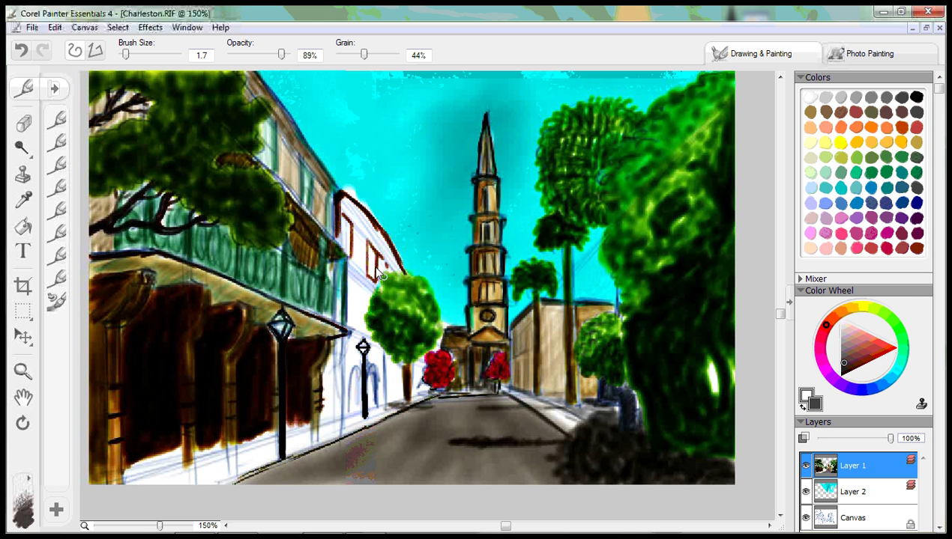
{"action": "left_click_drag", "start_coordinate": [376, 272], "coordinate": [342, 201]}
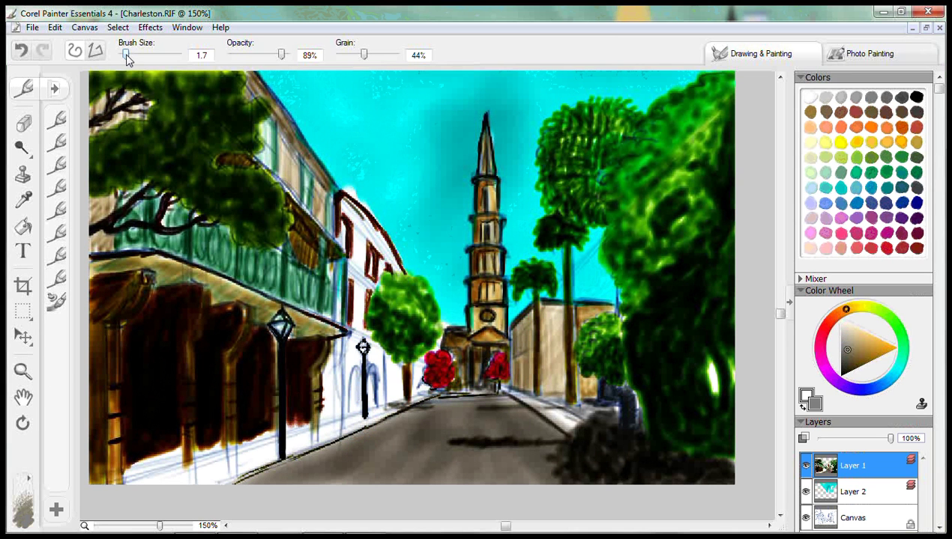
Step: Shade under the roofline of the white building behind the round tree in greyish tan, with brush size 3.8 and 26% opacity
{"action": "left_click_drag", "start_coordinate": [126, 55], "coordinate": [133, 55]}
{"action": "left_click", "coordinate": [280, 55]}
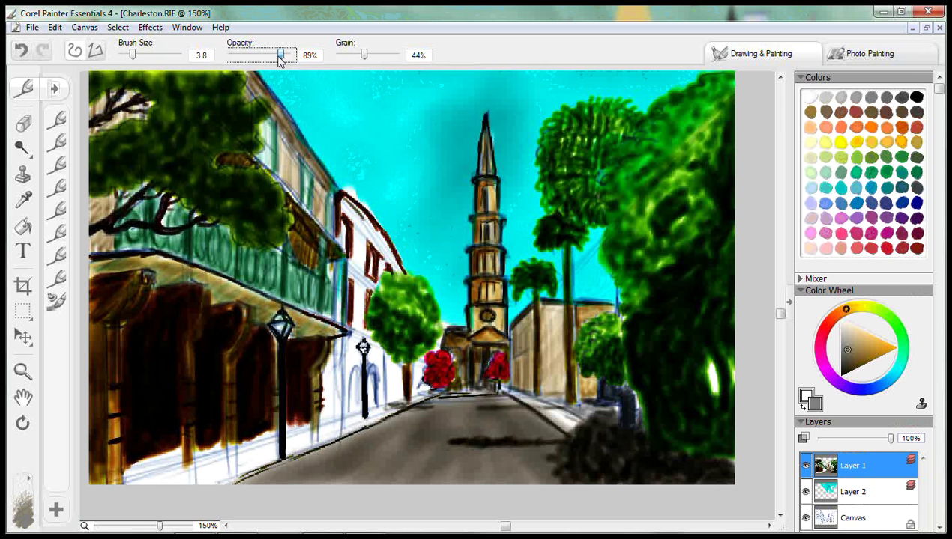
{"action": "left_click_drag", "start_coordinate": [281, 55], "coordinate": [245, 56]}
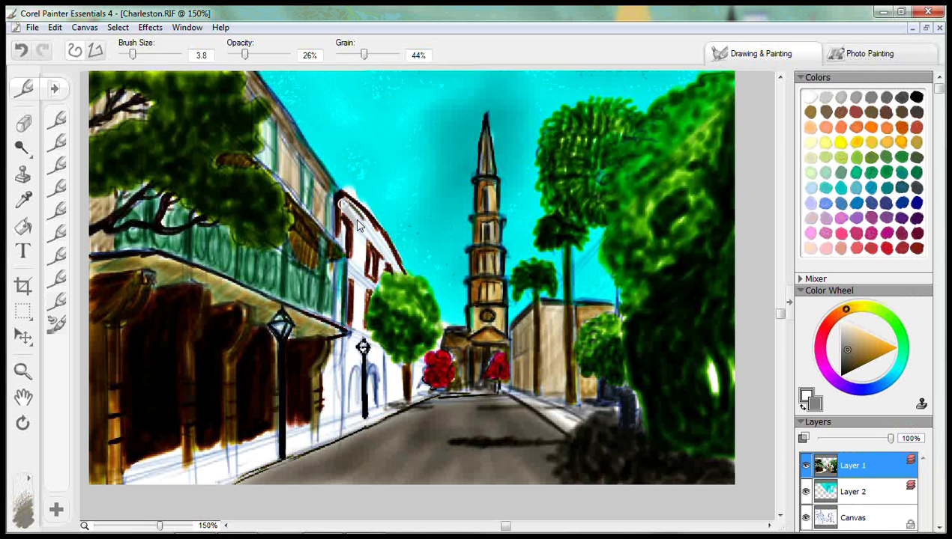
{"action": "mouse_move", "coordinate": [342, 201]}
{"action": "left_mouse_down"}
{"action": "mouse_move", "coordinate": [387, 249]}
{"action": "mouse_move", "coordinate": [340, 202]}
{"action": "mouse_move", "coordinate": [381, 247]}
{"action": "mouse_move", "coordinate": [328, 220]}
{"action": "left_mouse_up"}
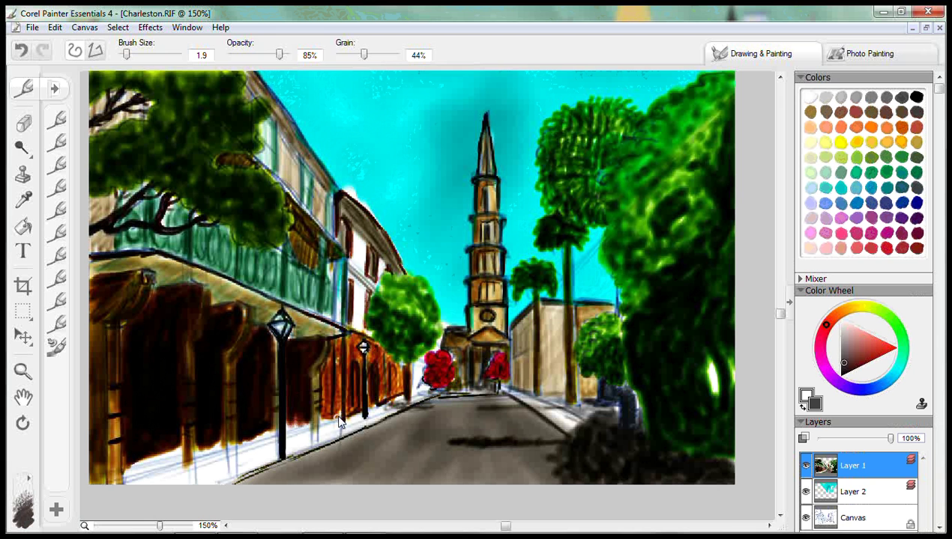
Step: Hide the Canvas layer and paint the sidewalk along the arcaded buildings in light greyish tan on Layer 1, brush size 3.8, opacity 38%
{"action": "left_click", "coordinate": [851, 341]}
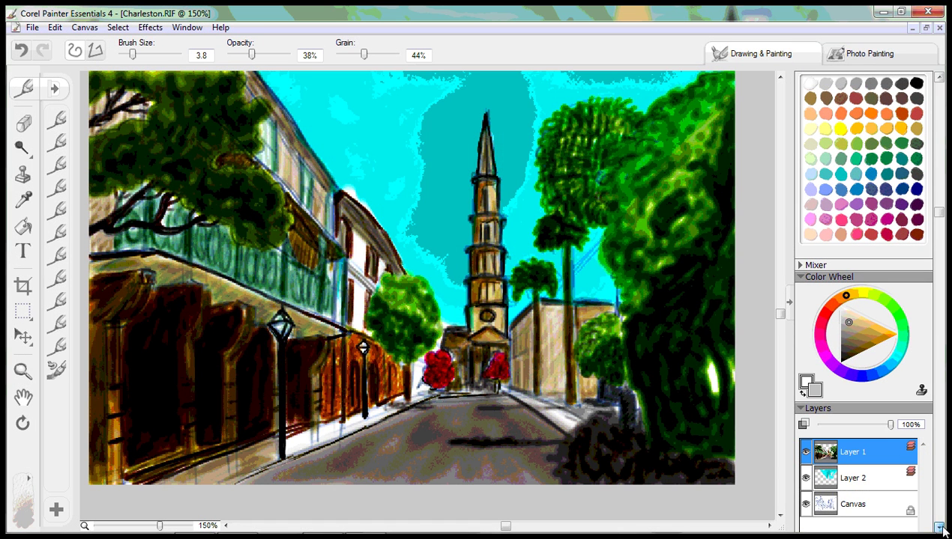
{"action": "left_click", "coordinate": [940, 528]}
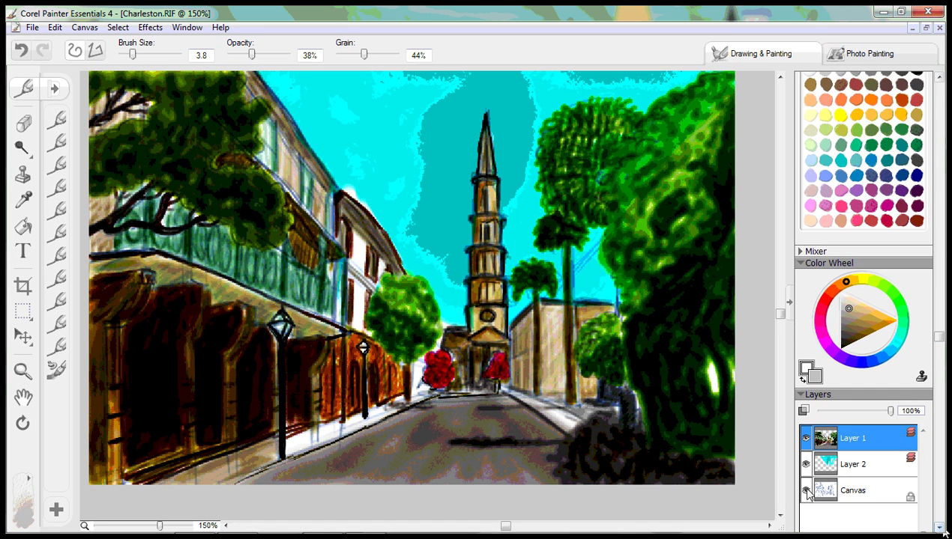
{"action": "left_click", "coordinate": [806, 490]}
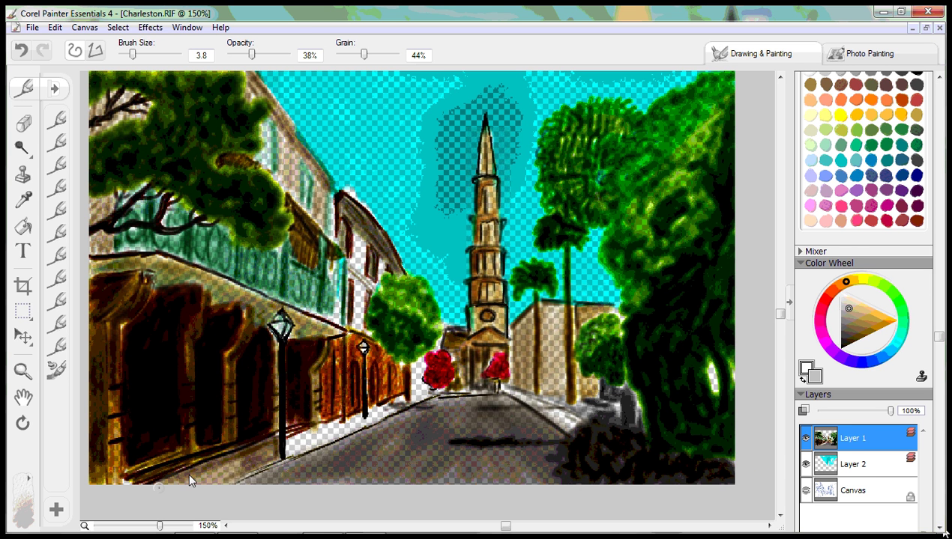
{"action": "mouse_move", "coordinate": [189, 480]}
{"action": "left_mouse_down"}
{"action": "mouse_move", "coordinate": [273, 465]}
{"action": "mouse_move", "coordinate": [230, 468]}
{"action": "mouse_move", "coordinate": [349, 430]}
{"action": "left_mouse_up"}
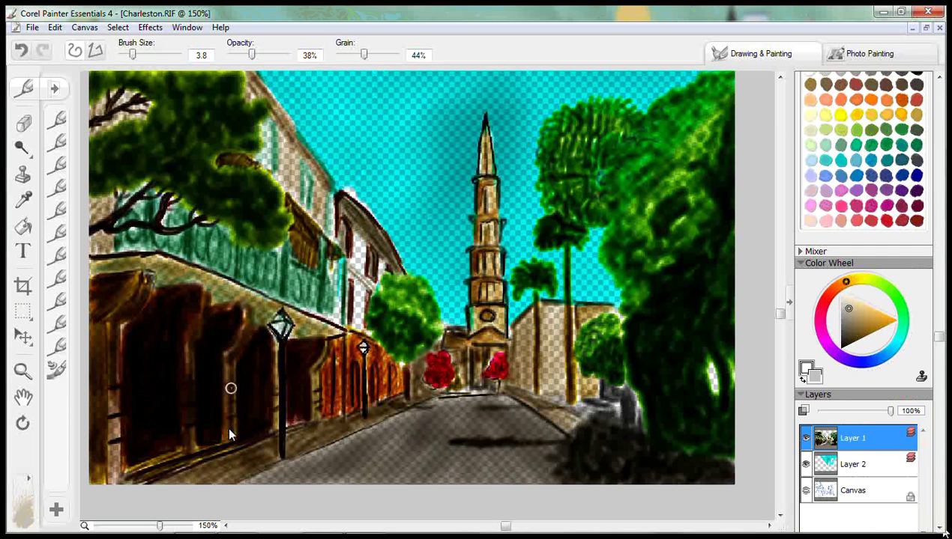
{"action": "left_click_drag", "start_coordinate": [272, 435], "coordinate": [270, 335]}
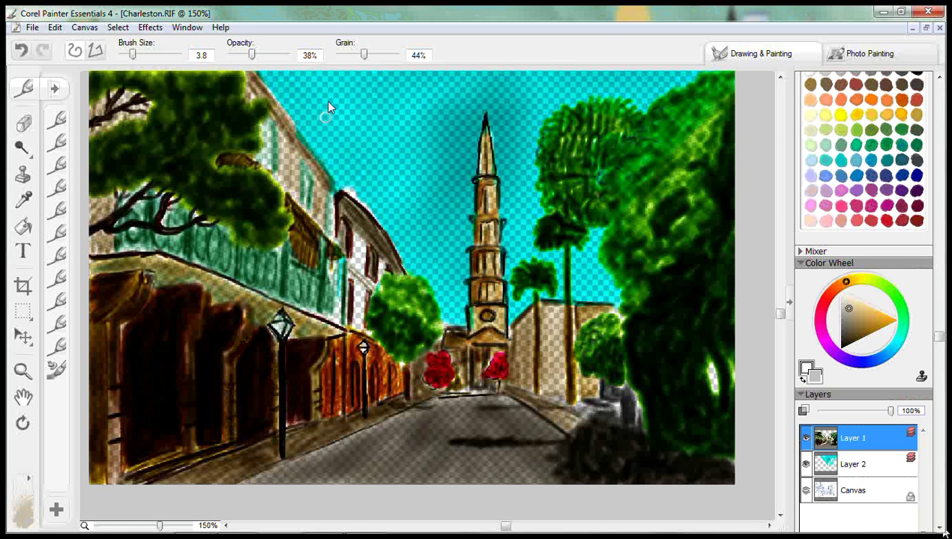
Step: Try pale yellow at 100% opacity with the 2B Pencil on Layer 1, and undo it
{"action": "left_click_drag", "start_coordinate": [252, 55], "coordinate": [289, 55]}
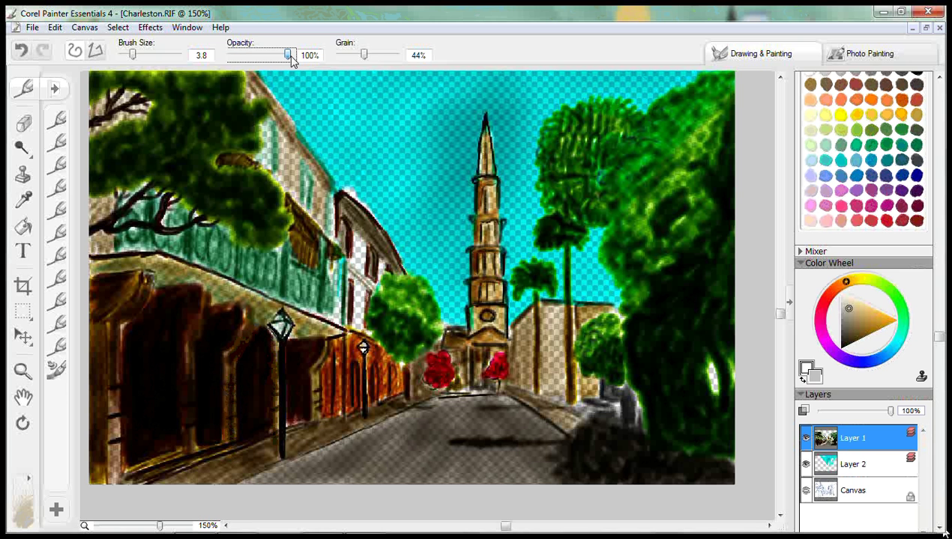
{"action": "left_click", "coordinate": [811, 120]}
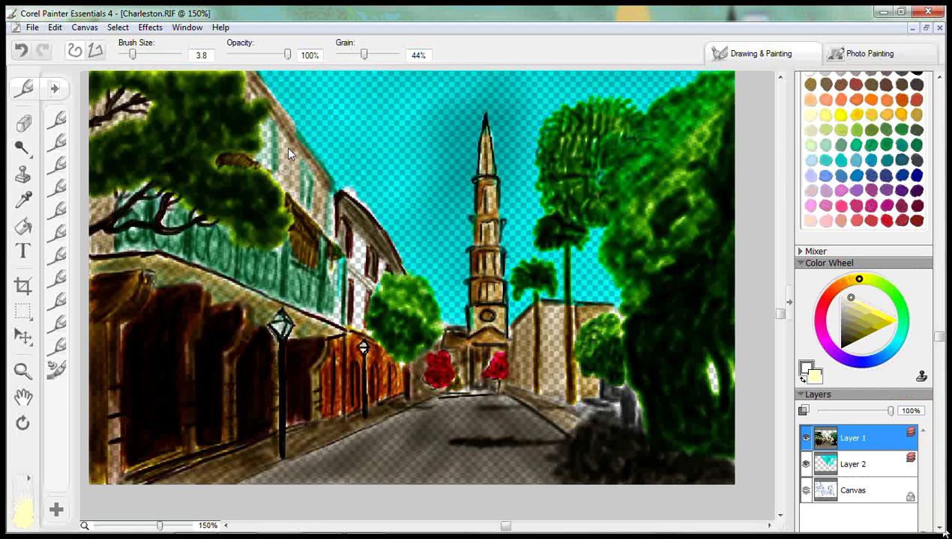
{"action": "key", "text": "ctrl+z"}
Step: Try a pale yellow stroke down the nearest arcade column with the Fine Camel brush at size 20.0, and undo it
{"action": "left_click", "coordinate": [54, 88]}
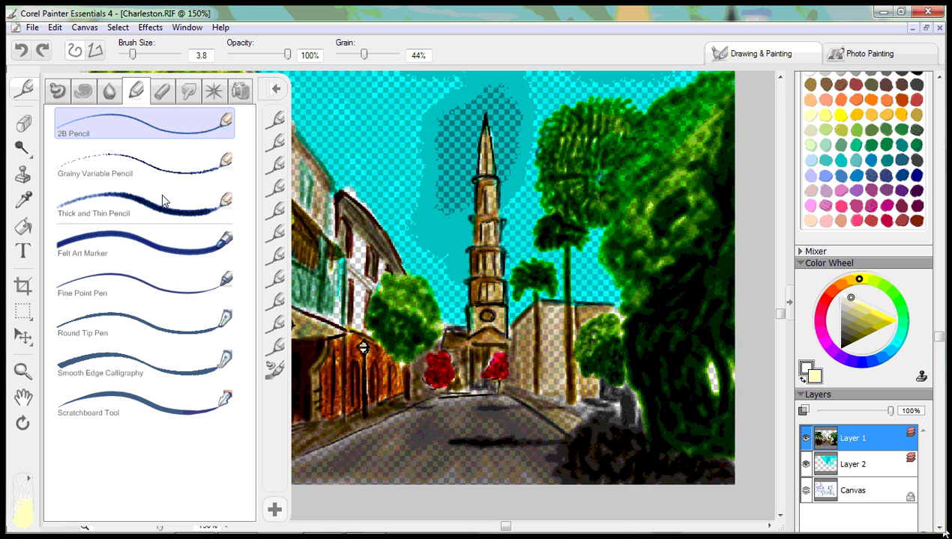
{"action": "key", "text": "ctrl+z"}
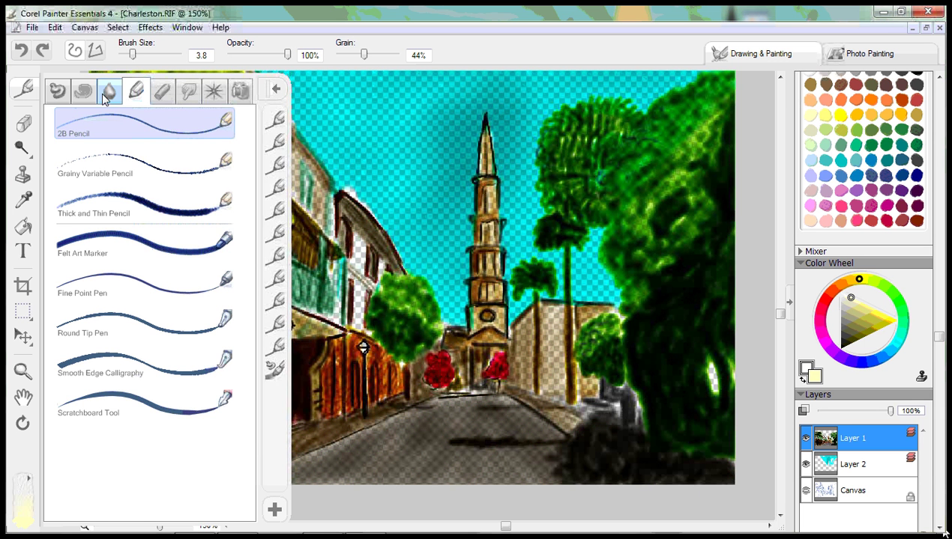
{"action": "left_click", "coordinate": [84, 93]}
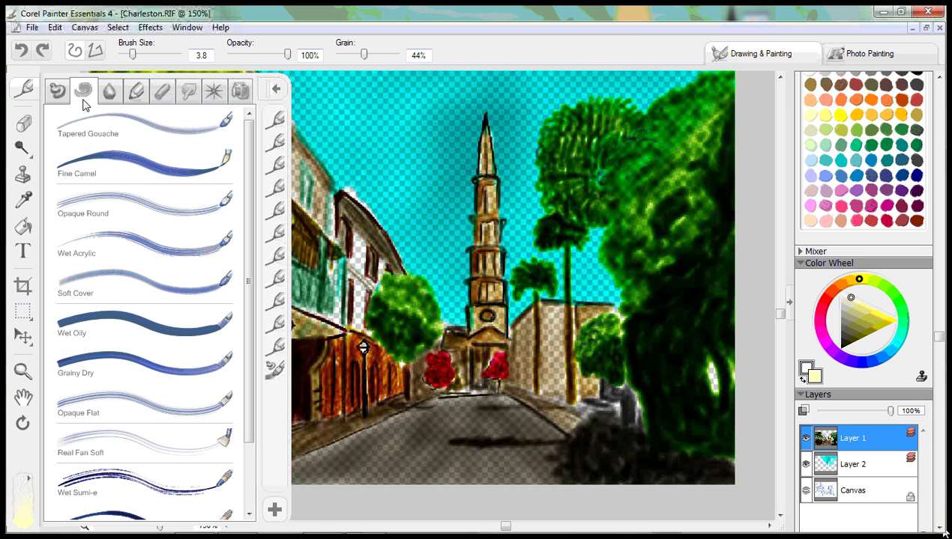
{"action": "left_click", "coordinate": [175, 181]}
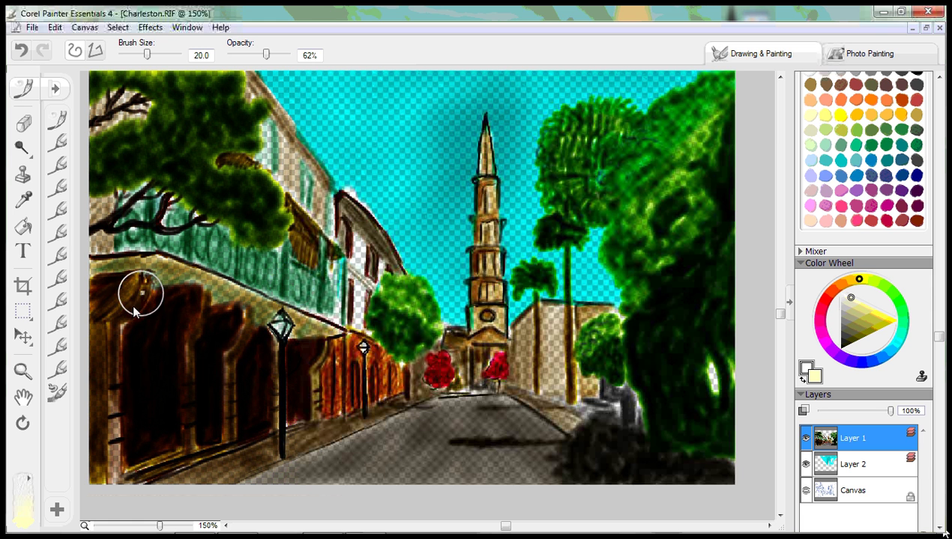
{"action": "mouse_move", "coordinate": [144, 279]}
{"action": "left_mouse_down"}
{"action": "mouse_move", "coordinate": [116, 327]}
{"action": "mouse_move", "coordinate": [116, 389]}
{"action": "left_mouse_up"}
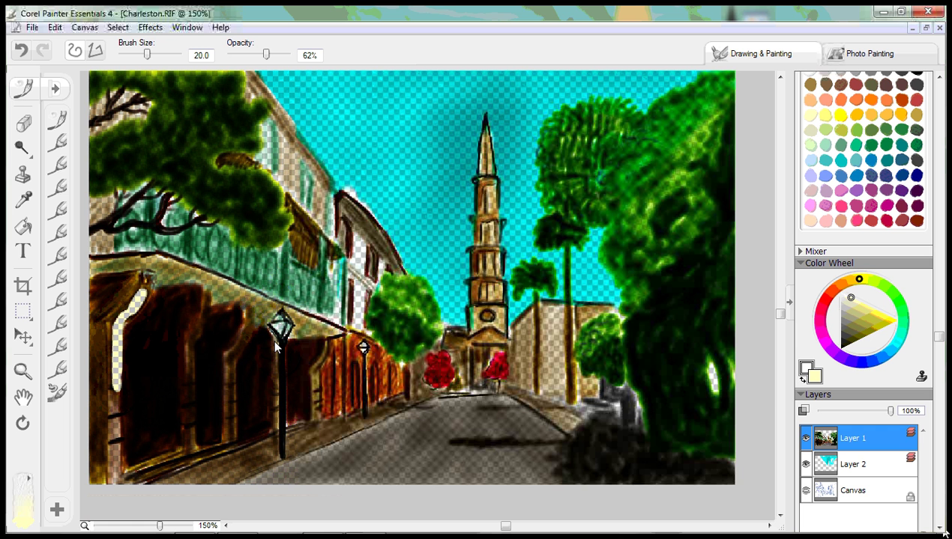
{"action": "key", "text": "ctrl+z"}
{"action": "key", "text": "ctrl+z"}
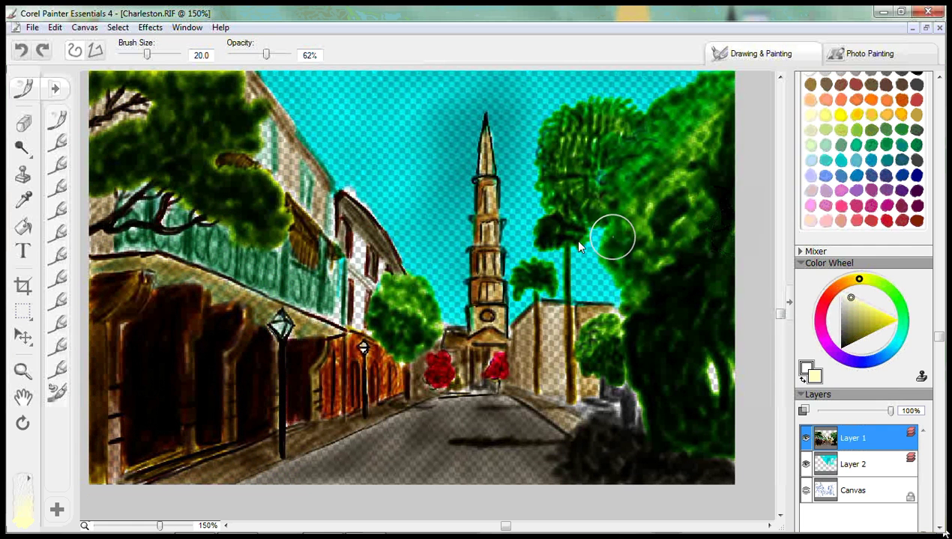
Step: Try the Fine Camel brush in ochre brown on the sky beside the steeple, and undo the strokes
{"action": "left_click", "coordinate": [809, 84]}
{"action": "left_click_drag", "start_coordinate": [411, 217], "coordinate": [422, 208]}
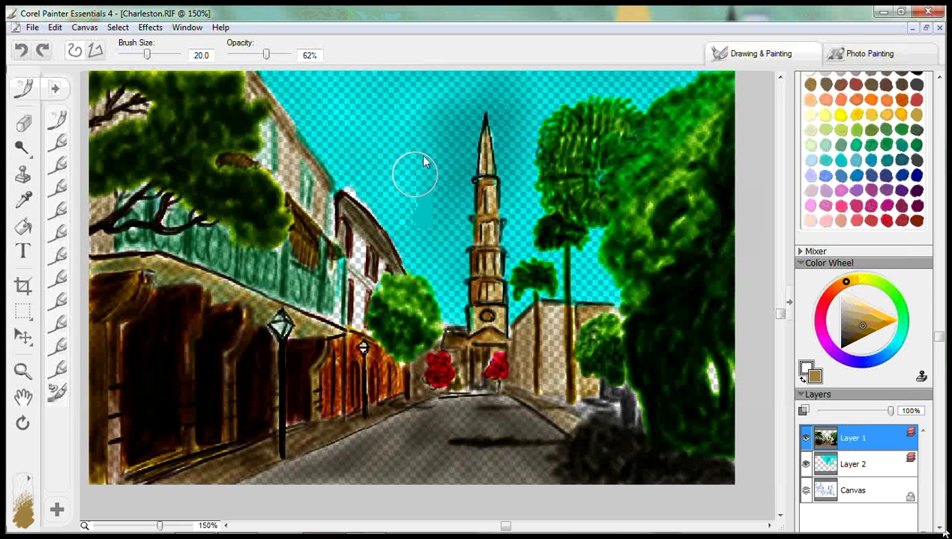
{"action": "left_click_drag", "start_coordinate": [423, 160], "coordinate": [438, 235]}
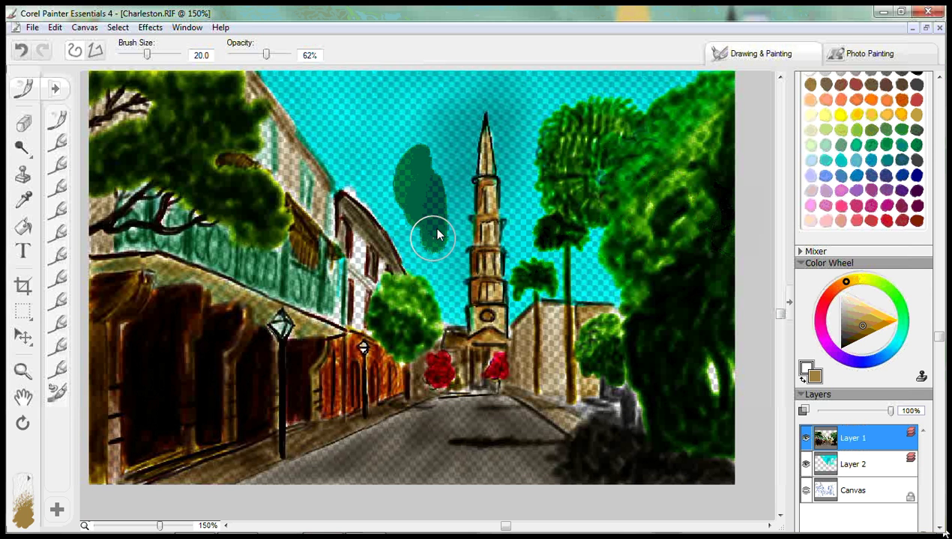
{"action": "key", "text": "ctrl+z"}
{"action": "key", "text": "ctrl+z"}
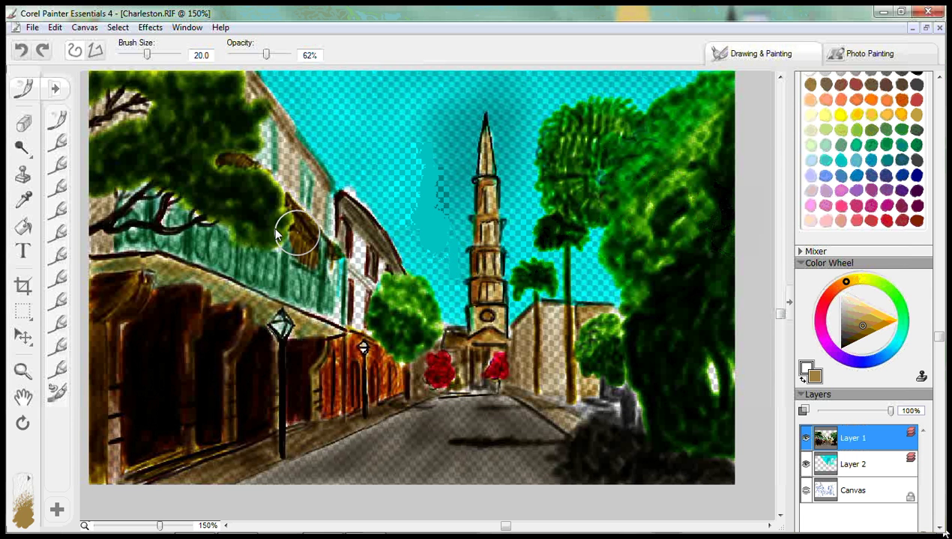
Step: Try ochre brown strokes across the tall palm's crown, and undo them
{"action": "left_click_drag", "start_coordinate": [561, 133], "coordinate": [604, 158]}
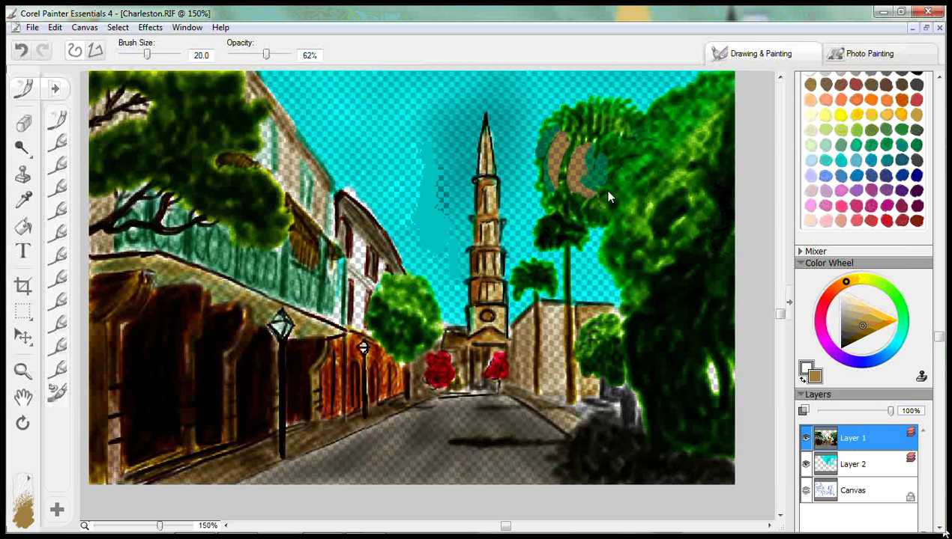
{"action": "key", "text": "ctrl+z"}
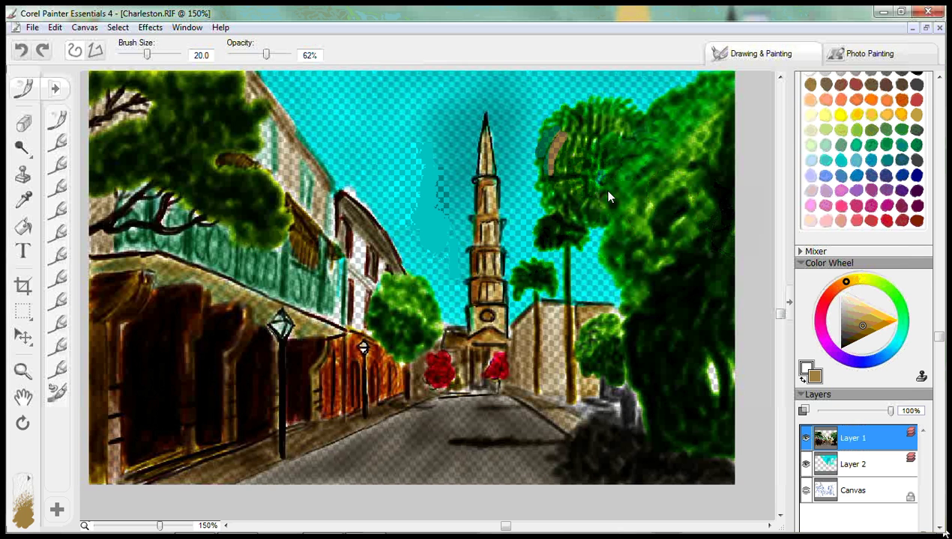
{"action": "key", "text": "ctrl+z"}
Step: Switch the brush to the Fine Point Pen
{"action": "left_click", "coordinate": [55, 89]}
{"action": "left_click", "coordinate": [136, 90]}
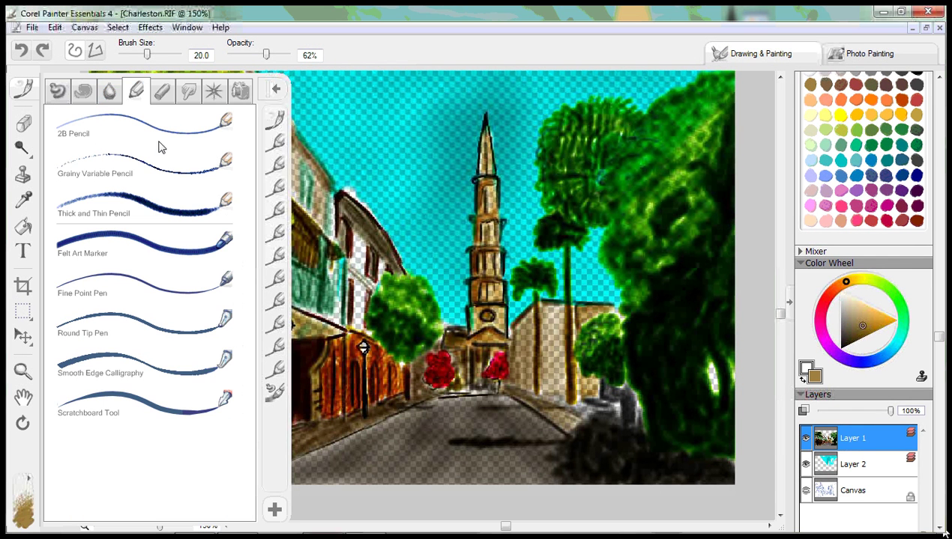
{"action": "left_click", "coordinate": [186, 297]}
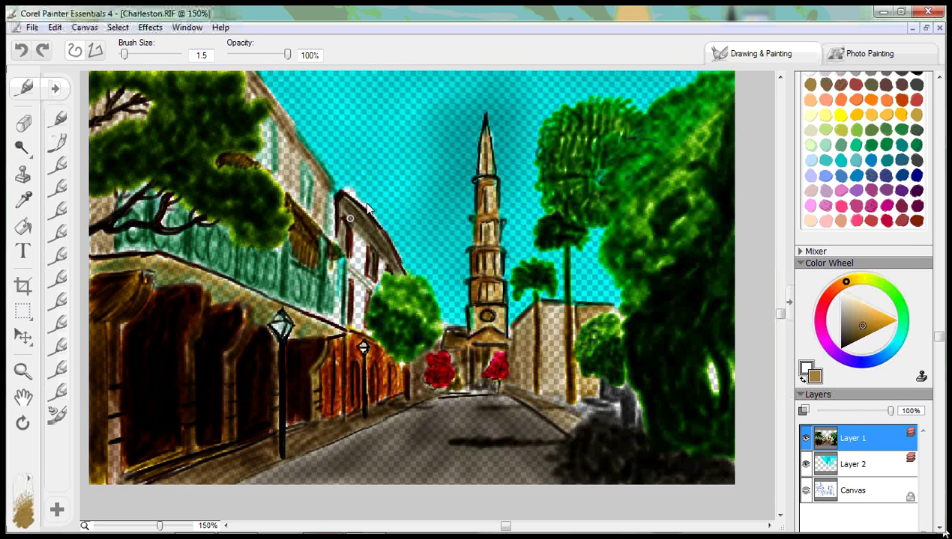
Step: Try ochre brown hatching on the road with the Fine Point Pen at size 1.5, and undo it
{"action": "left_click", "coordinate": [363, 453]}
{"action": "mouse_move", "coordinate": [376, 459]}
{"action": "left_mouse_down"}
{"action": "mouse_move", "coordinate": [412, 437]}
{"action": "mouse_move", "coordinate": [449, 446]}
{"action": "left_mouse_up"}
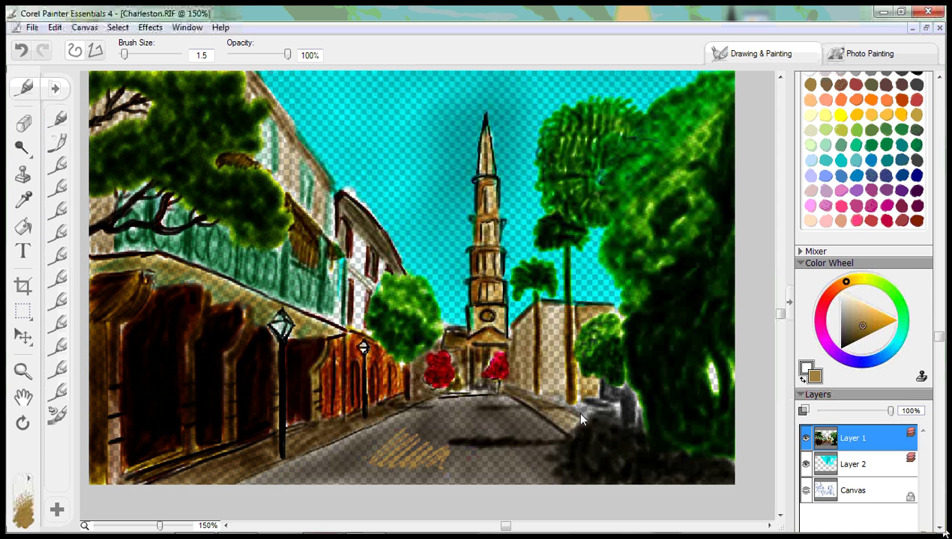
{"action": "key", "text": "ctrl+z"}
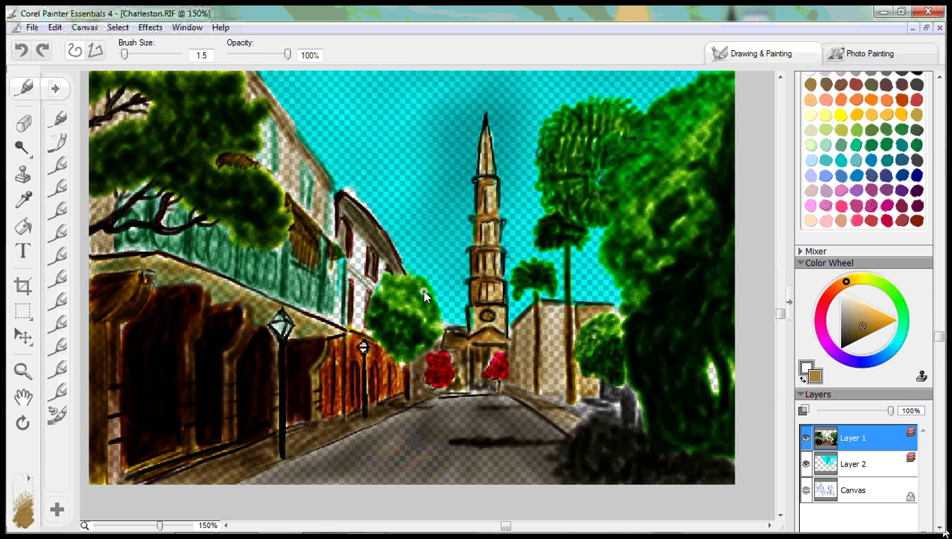
Step: Set the pen's brush size to 6.1, test it on the sky beside the steeple, and undo the test stroke
{"action": "left_click_drag", "start_coordinate": [125, 60], "coordinate": [137, 56]}
{"action": "mouse_move", "coordinate": [369, 140]}
{"action": "left_mouse_down"}
{"action": "mouse_move", "coordinate": [396, 147]}
{"action": "mouse_move", "coordinate": [428, 197]}
{"action": "mouse_move", "coordinate": [450, 203]}
{"action": "left_mouse_up"}
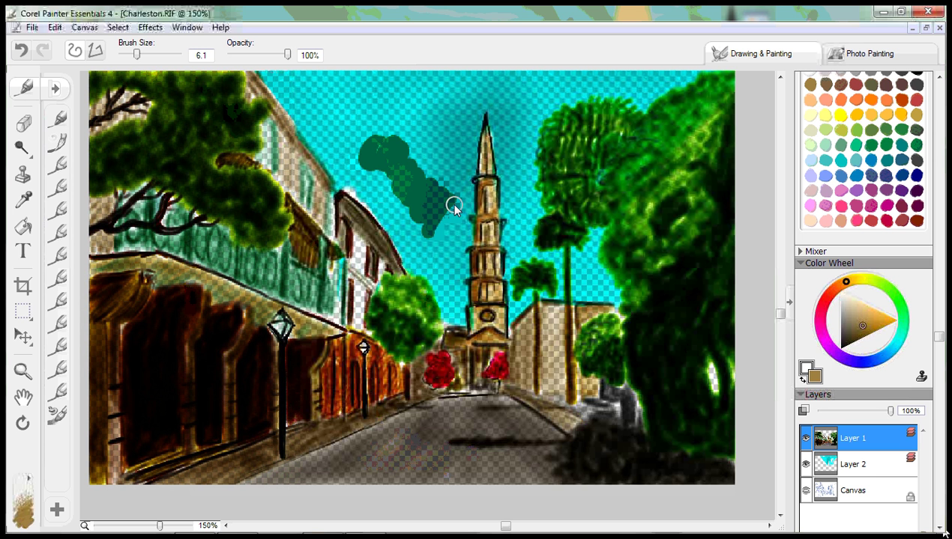
{"action": "key", "text": "ctrl+z"}
Step: Hide Layer 2, test an ochre stroke on the empty sky area, undo it, and show Layer 2 again
{"action": "left_click", "coordinate": [806, 465]}
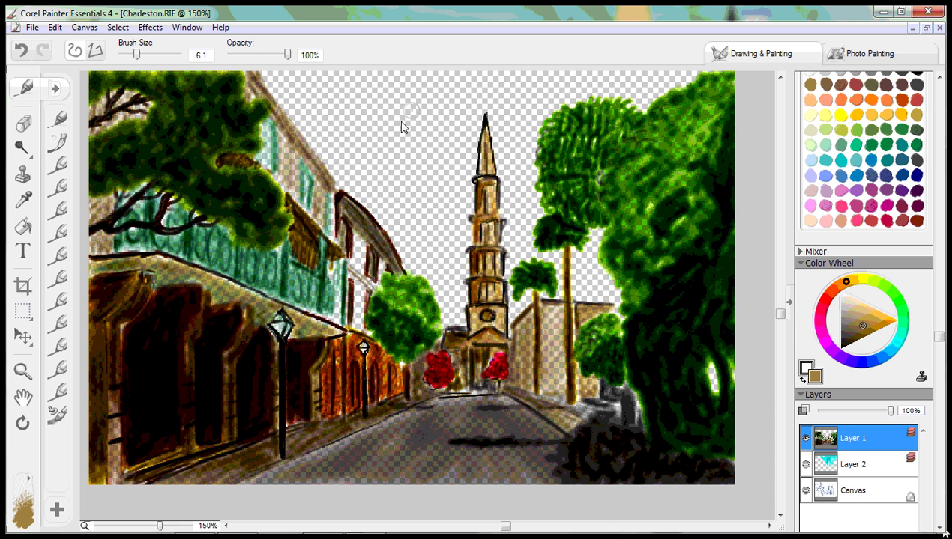
{"action": "left_click_drag", "start_coordinate": [401, 127], "coordinate": [441, 219]}
{"action": "key", "text": "ctrl+z"}
{"action": "left_click", "coordinate": [806, 465]}
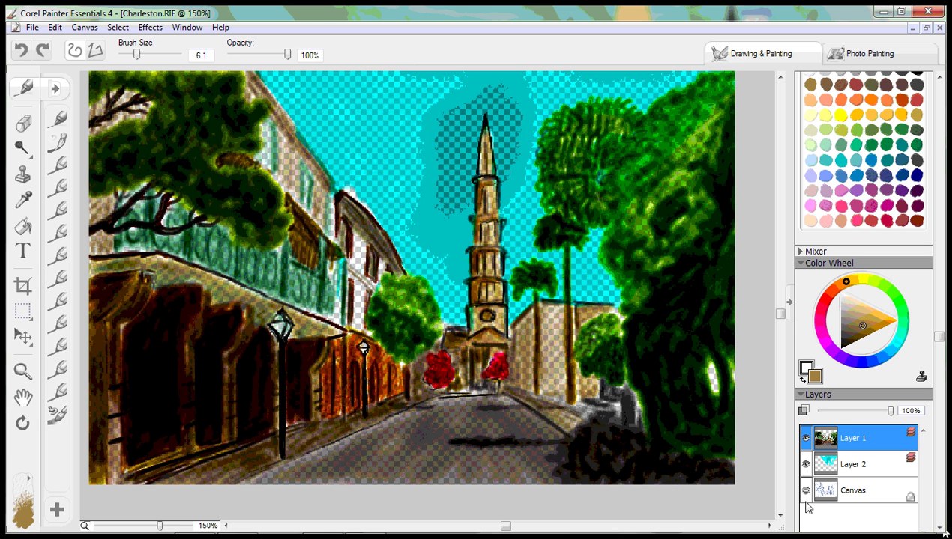
Step: Show the Canvas layer and paint the wall of the flat-roofed building behind the palms in greyish tan, brush size 6.1
{"action": "left_click", "coordinate": [806, 492]}
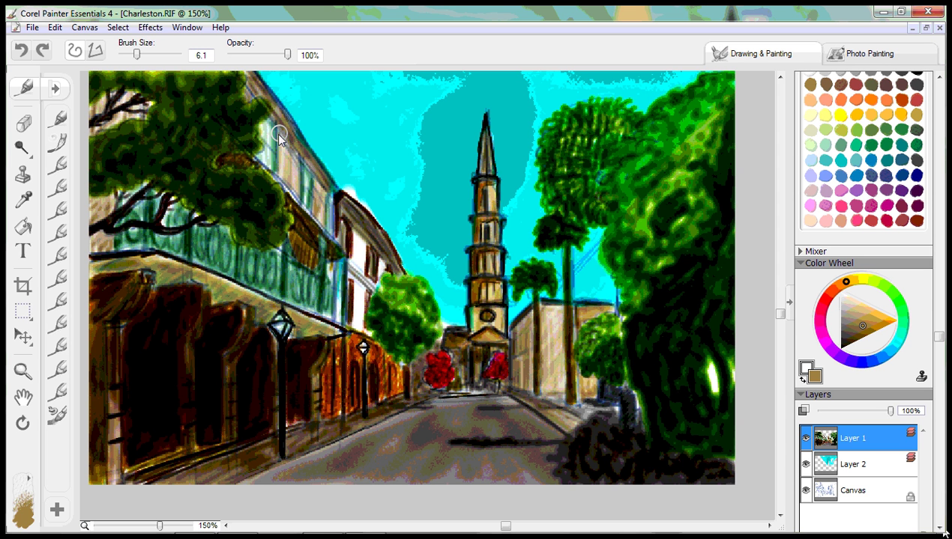
{"action": "scroll", "coordinate": [939, 255], "scroll_direction": "up", "scroll_amount": 1}
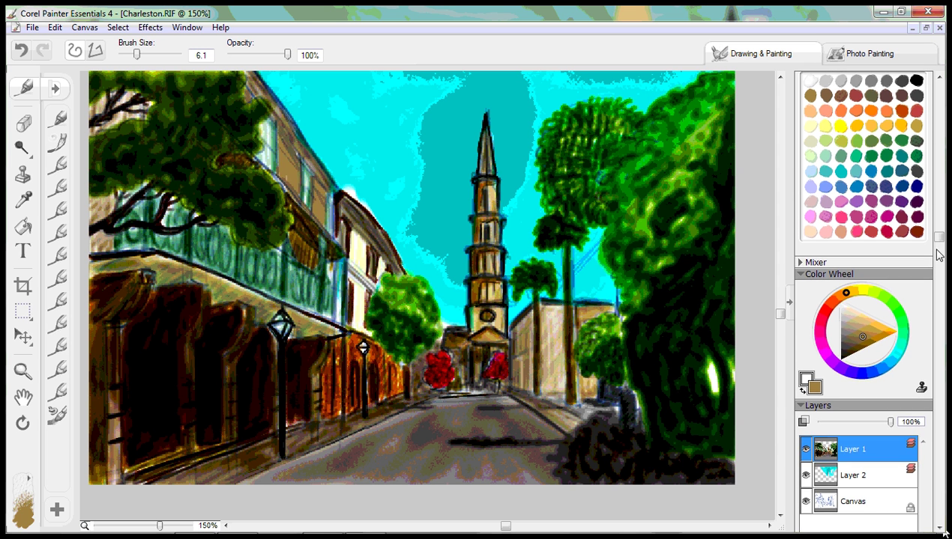
{"action": "left_click", "coordinate": [856, 323]}
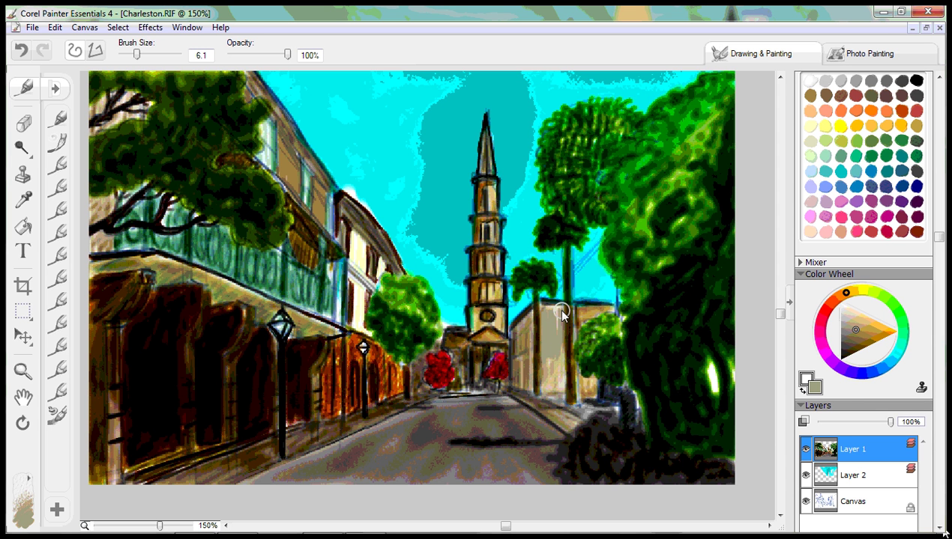
{"action": "left_click_drag", "start_coordinate": [561, 312], "coordinate": [556, 398]}
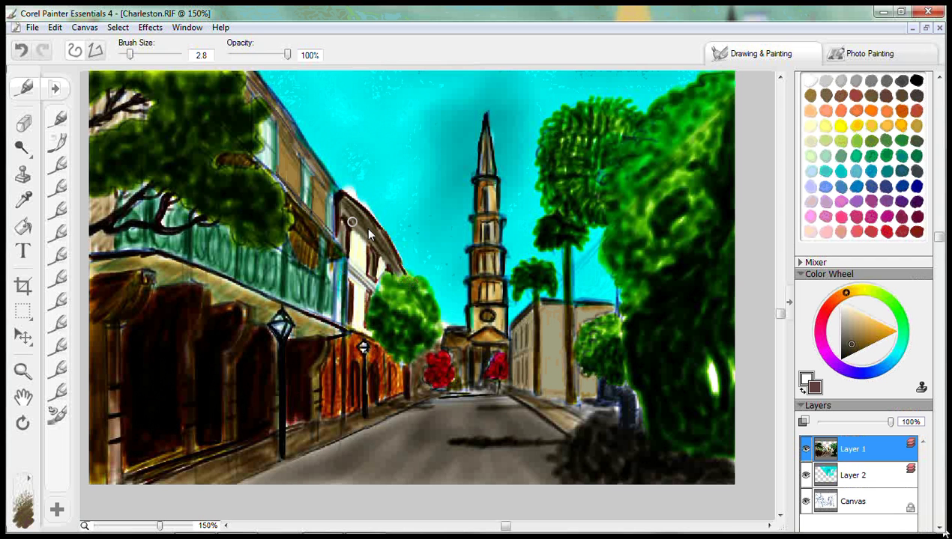
Step: Define the arcade columns with dark shading and pale yellow highlights, using brush size 2.8
{"action": "left_click", "coordinate": [915, 96]}
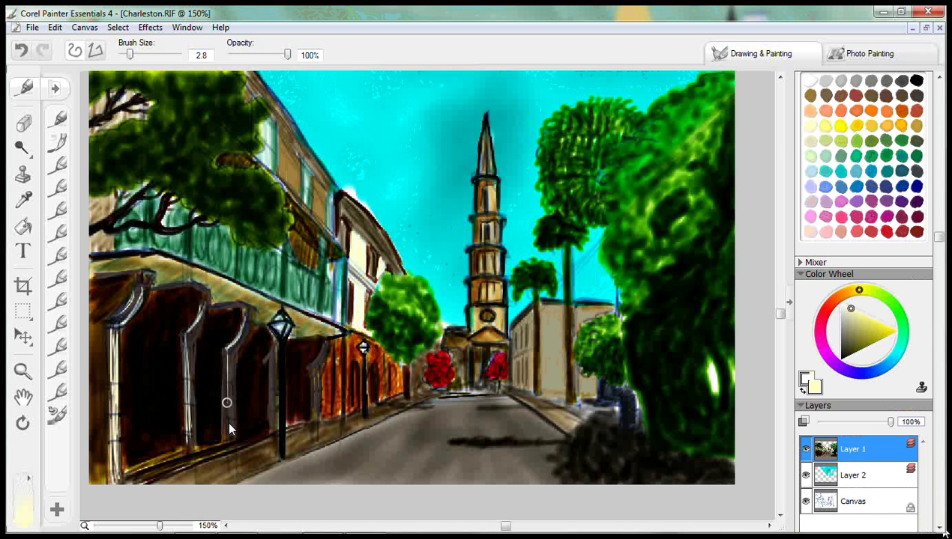
{"action": "left_click_drag", "start_coordinate": [226, 397], "coordinate": [225, 349]}
{"action": "mouse_move", "coordinate": [268, 415]}
{"action": "left_mouse_down"}
{"action": "mouse_move", "coordinate": [266, 351]}
{"action": "mouse_move", "coordinate": [313, 403]}
{"action": "left_mouse_up"}
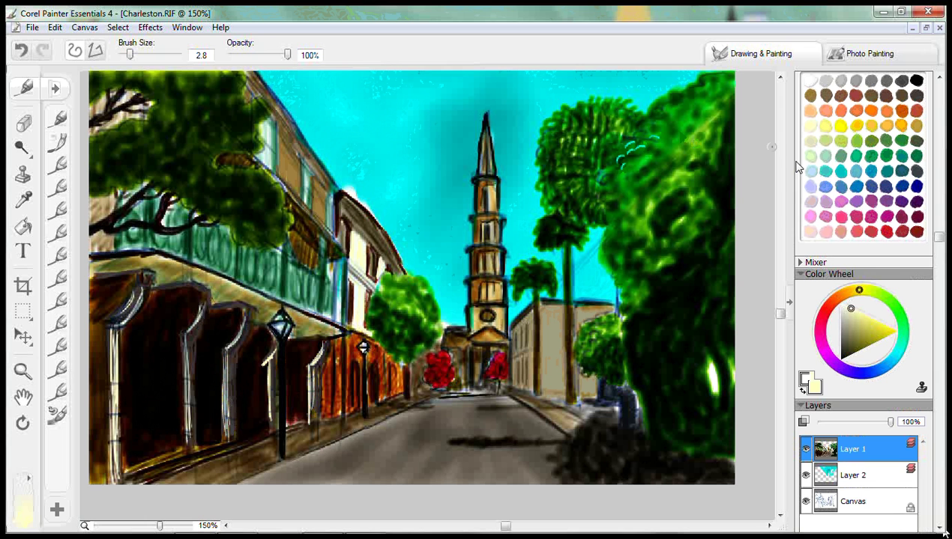
Step: Add bright yellow highlights to the large tree's foliage and paint the street's light edge line and dashed lane markings
{"action": "left_click", "coordinate": [841, 125]}
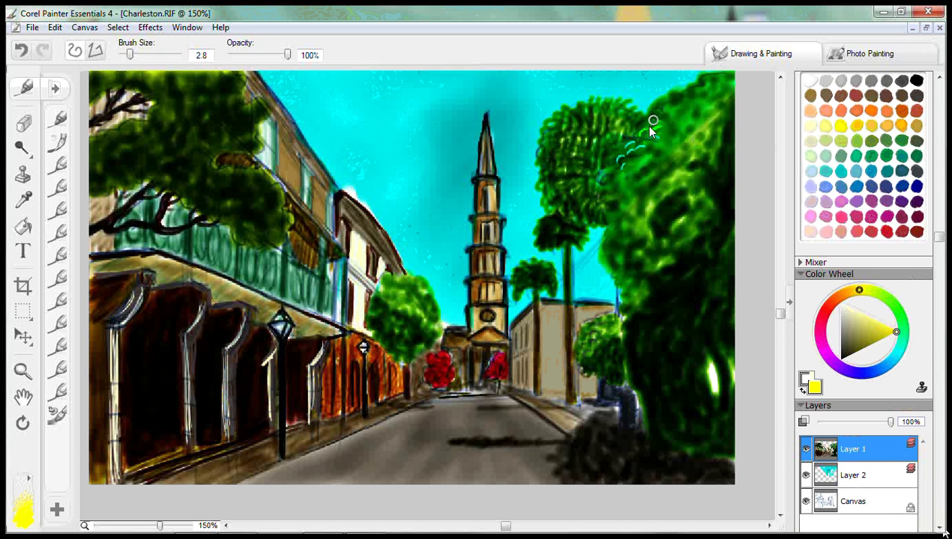
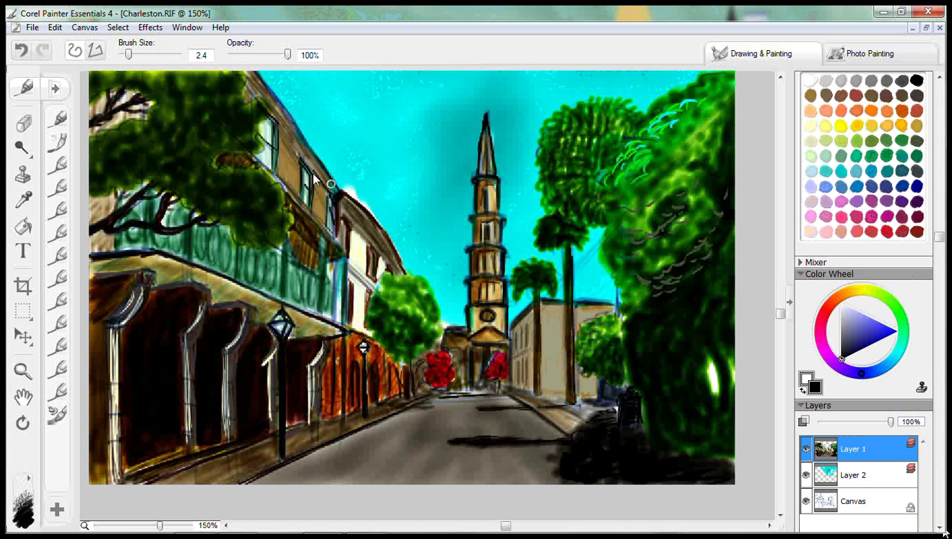
{"action": "left_click_drag", "start_coordinate": [258, 479], "coordinate": [404, 441]}
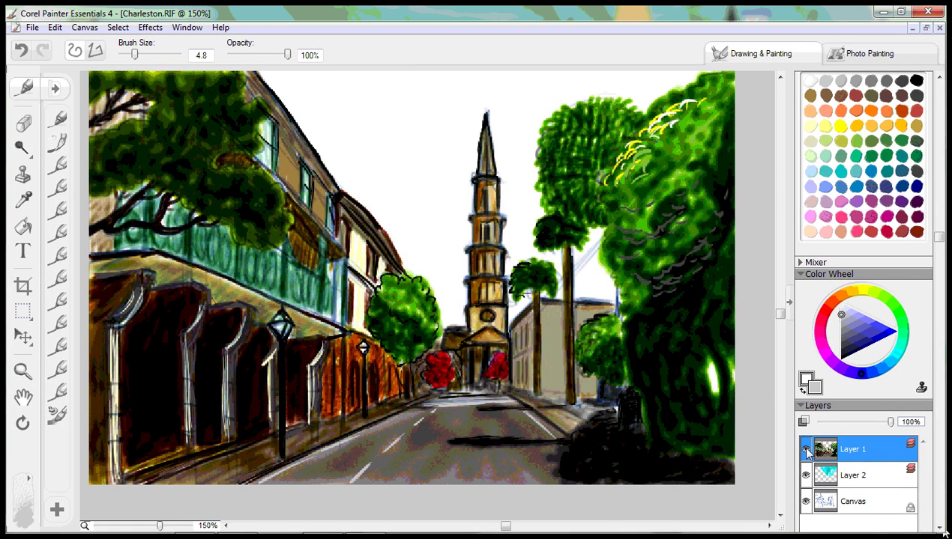
Step: Hide Layer 1 and erase the entire blue line sketch from the Canvas layer, using eraser size 21.6
{"action": "left_click", "coordinate": [806, 450]}
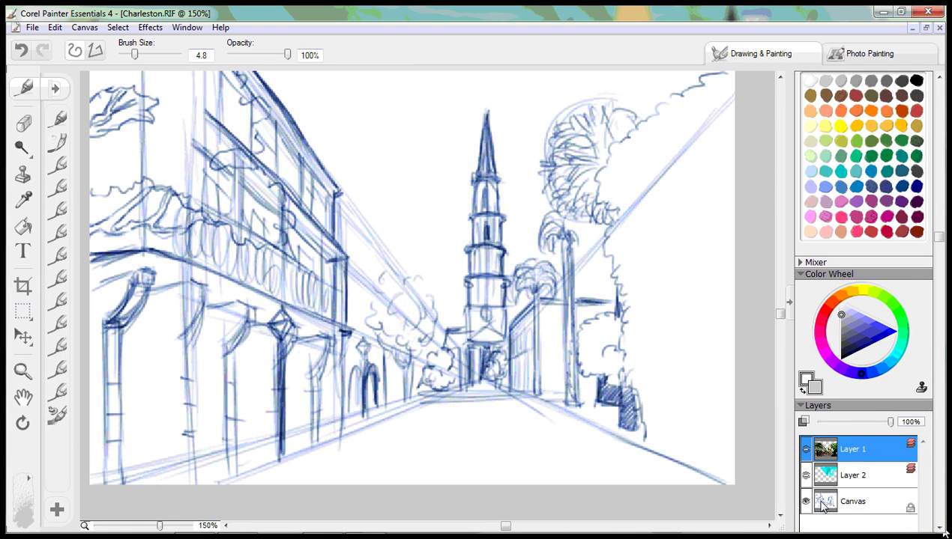
{"action": "left_click", "coordinate": [823, 507]}
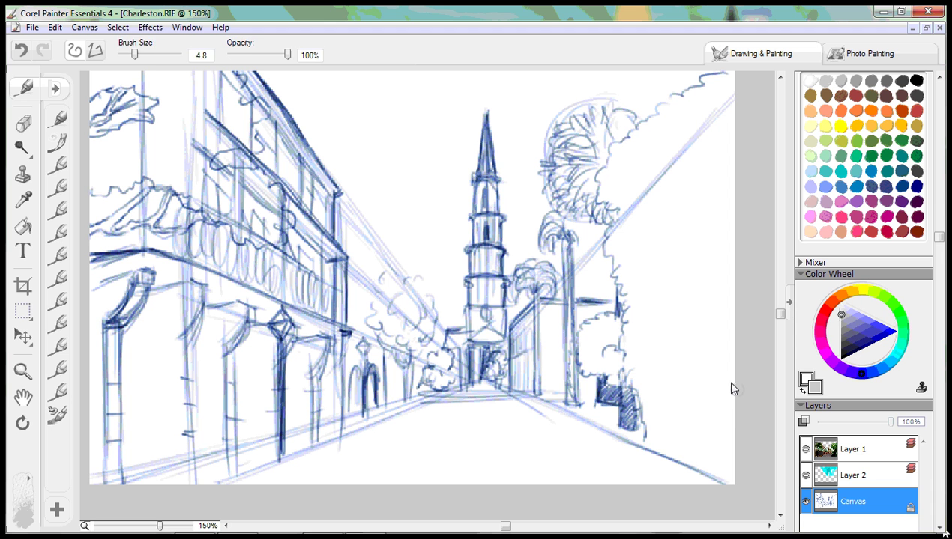
{"action": "key", "text": "n"}
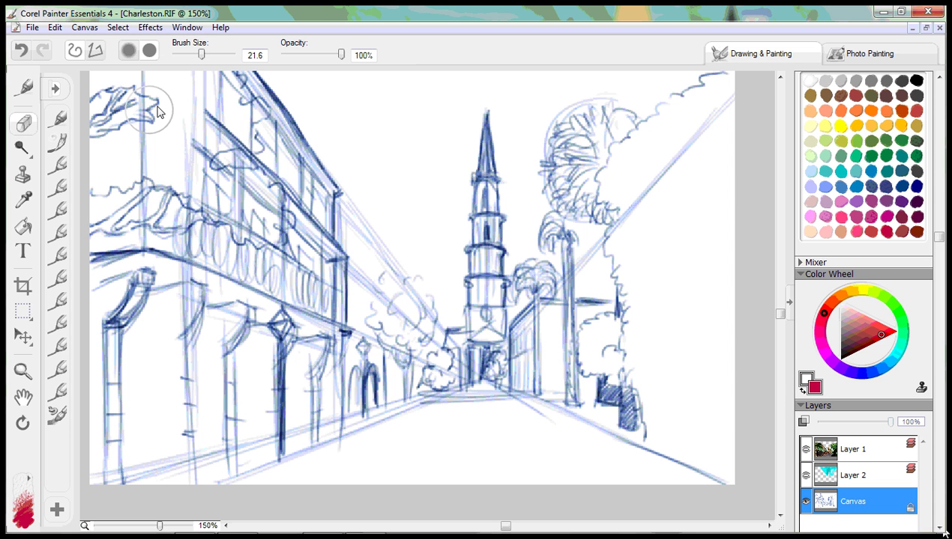
{"action": "mouse_move", "coordinate": [235, 90]}
{"action": "left_mouse_down"}
{"action": "mouse_move", "coordinate": [139, 92]}
{"action": "mouse_move", "coordinate": [127, 125]}
{"action": "mouse_move", "coordinate": [132, 259]}
{"action": "mouse_move", "coordinate": [124, 220]}
{"action": "mouse_move", "coordinate": [96, 417]}
{"action": "mouse_move", "coordinate": [217, 451]}
{"action": "mouse_move", "coordinate": [413, 421]}
{"action": "mouse_move", "coordinate": [440, 377]}
{"action": "mouse_move", "coordinate": [299, 124]}
{"action": "mouse_move", "coordinate": [140, 217]}
{"action": "mouse_move", "coordinate": [267, 225]}
{"action": "mouse_move", "coordinate": [182, 384]}
{"action": "mouse_move", "coordinate": [278, 434]}
{"action": "mouse_move", "coordinate": [443, 166]}
{"action": "mouse_move", "coordinate": [477, 287]}
{"action": "mouse_move", "coordinate": [574, 264]}
{"action": "mouse_move", "coordinate": [700, 89]}
{"action": "mouse_move", "coordinate": [563, 118]}
{"action": "mouse_move", "coordinate": [551, 430]}
{"action": "mouse_move", "coordinate": [629, 345]}
{"action": "mouse_move", "coordinate": [746, 135]}
{"action": "left_mouse_up"}
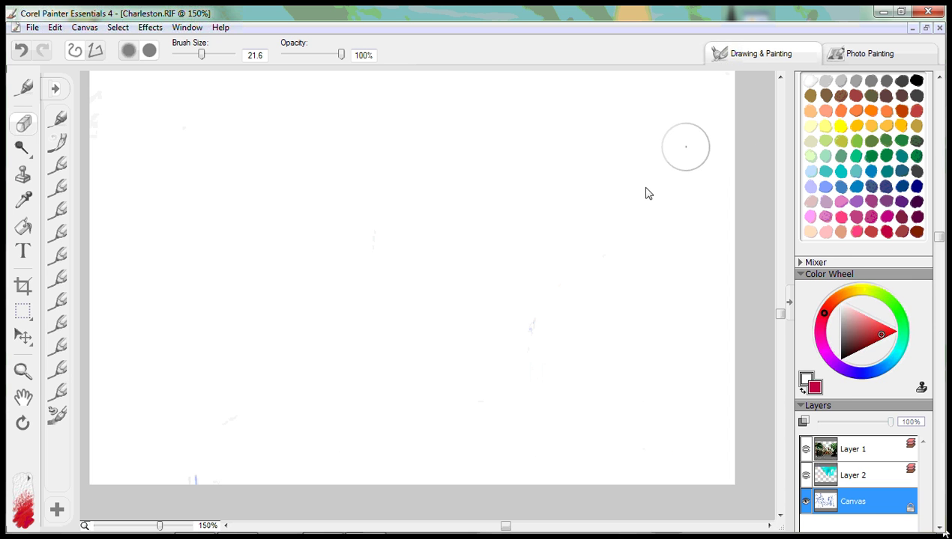
{"action": "mouse_move", "coordinate": [610, 266]}
{"action": "left_mouse_down"}
{"action": "mouse_move", "coordinate": [181, 506]}
{"action": "mouse_move", "coordinate": [194, 215]}
{"action": "mouse_move", "coordinate": [506, 229]}
{"action": "mouse_move", "coordinate": [534, 260]}
{"action": "left_mouse_up"}
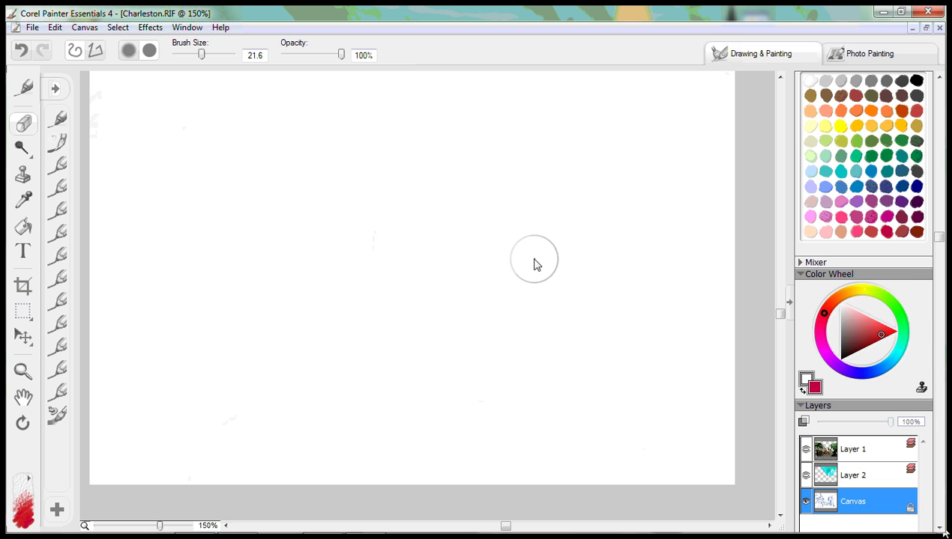
{"action": "key", "text": "b"}
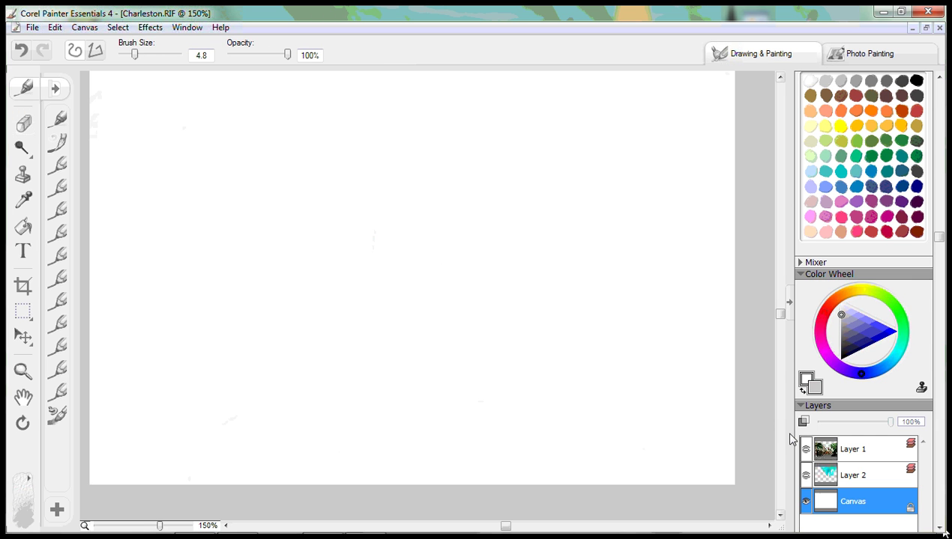
Step: Show Layer 2 and Layer 1 again, toggling their visibility to check the painting without the underlying sketch
{"action": "left_click", "coordinate": [805, 476]}
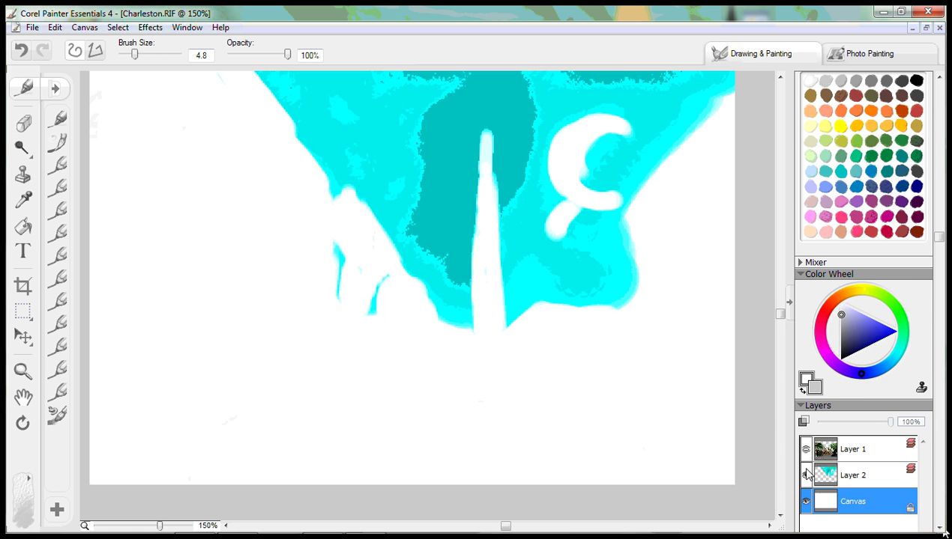
{"action": "left_click", "coordinate": [805, 450]}
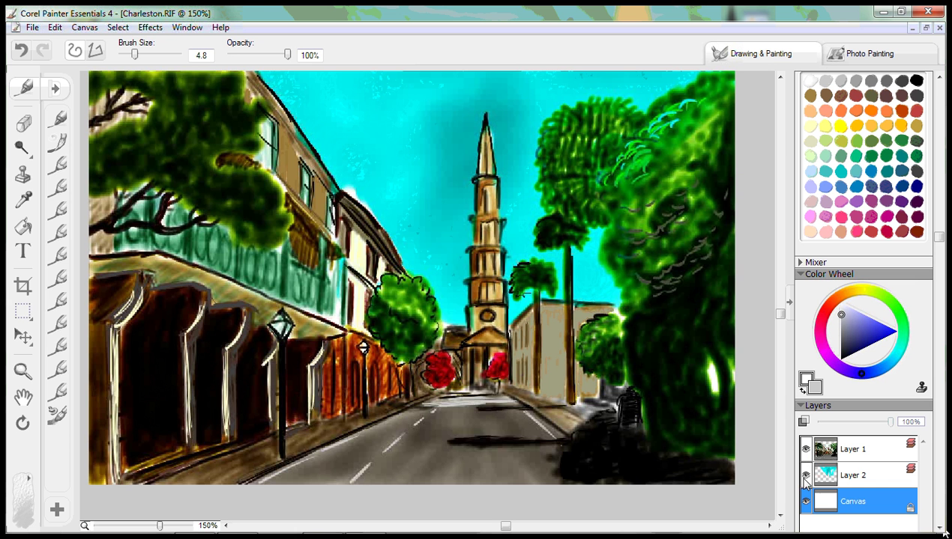
{"action": "left_click", "coordinate": [805, 477]}
{"action": "left_click", "coordinate": [805, 476]}
{"action": "left_click", "coordinate": [806, 450]}
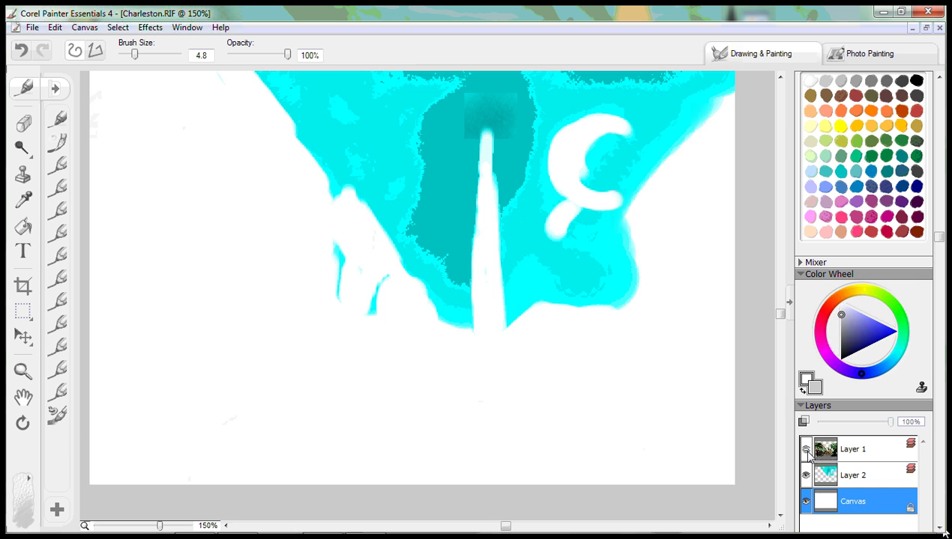
{"action": "left_click", "coordinate": [806, 449]}
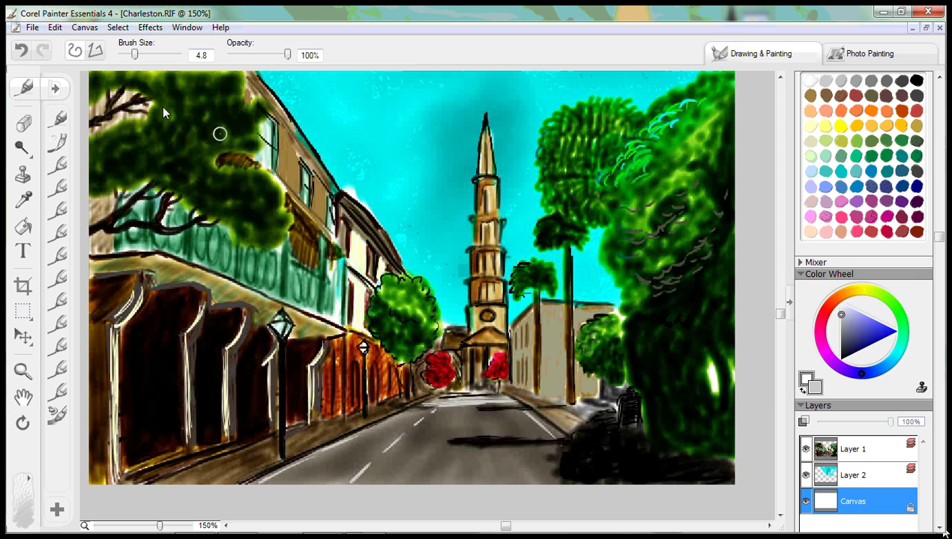
Step: Save the finished Charleston.RIF painting
{"action": "left_click", "coordinate": [33, 29]}
{"action": "left_click", "coordinate": [53, 109]}
{"action": "left_click", "coordinate": [326, 522]}
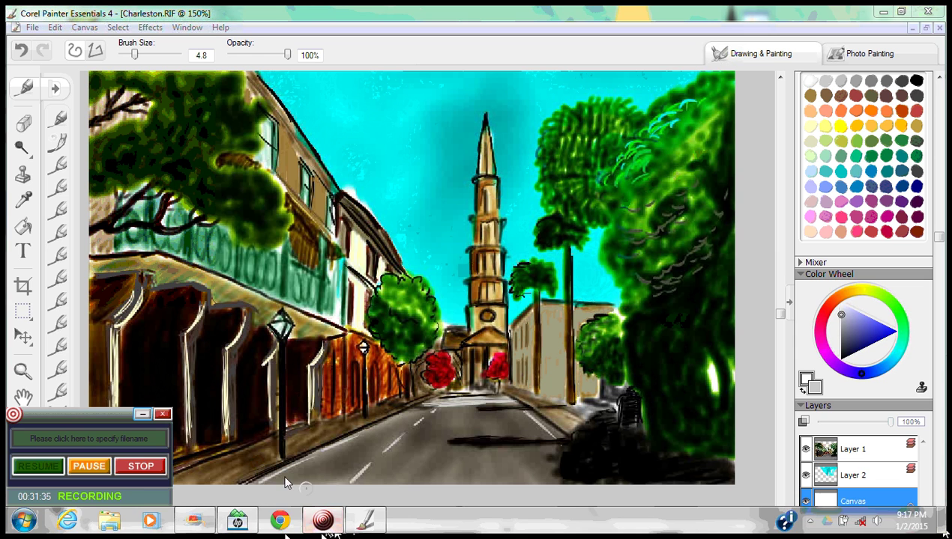